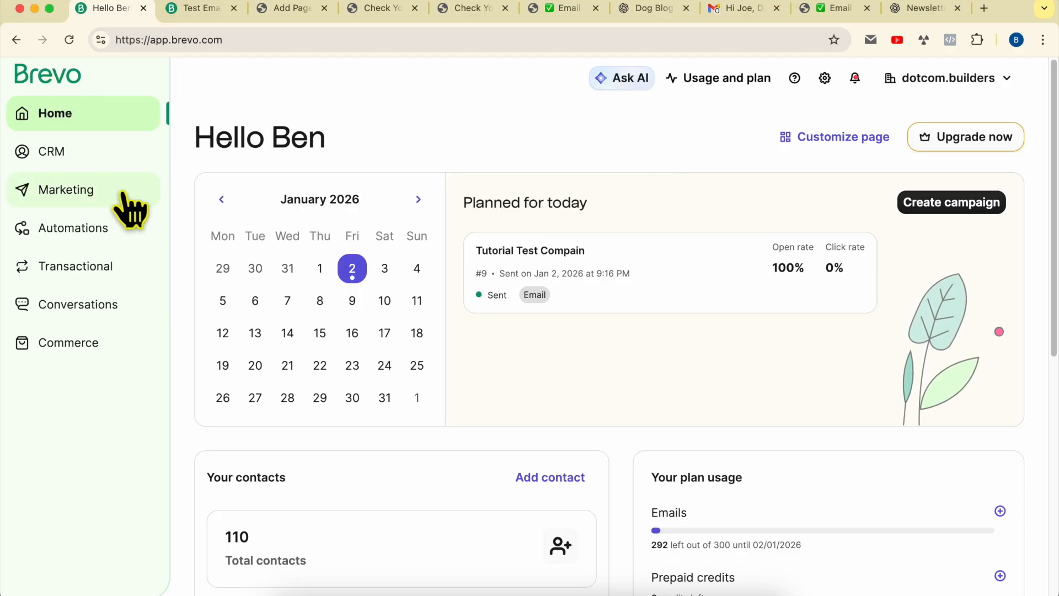
Open the active Welcome message automation in the workflow editor and review its trigger, emails and delay
{"action": "left_click", "coordinate": [86, 234]}
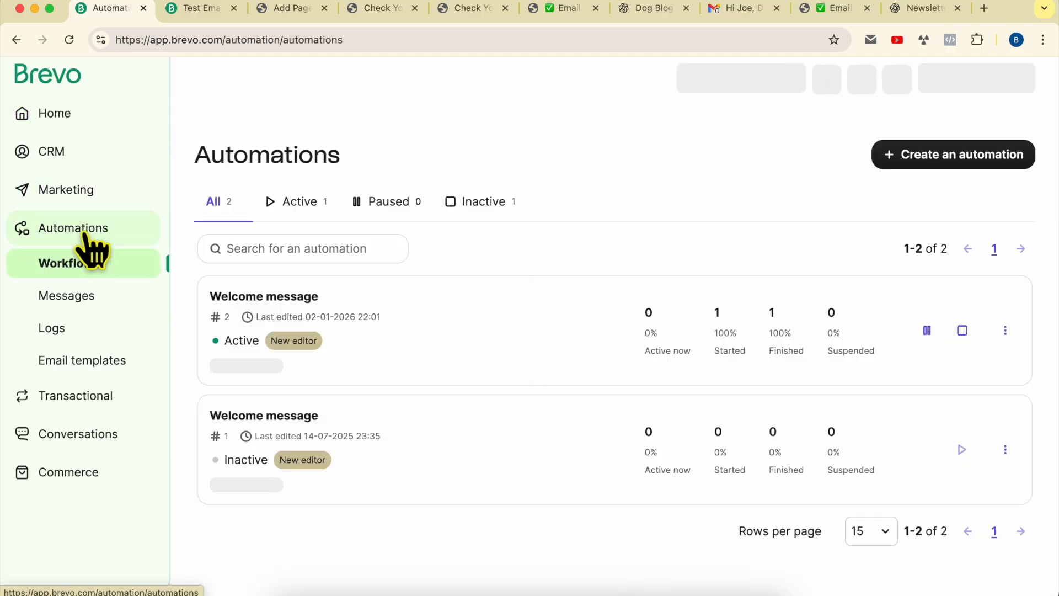
{"action": "left_click", "coordinate": [271, 304]}
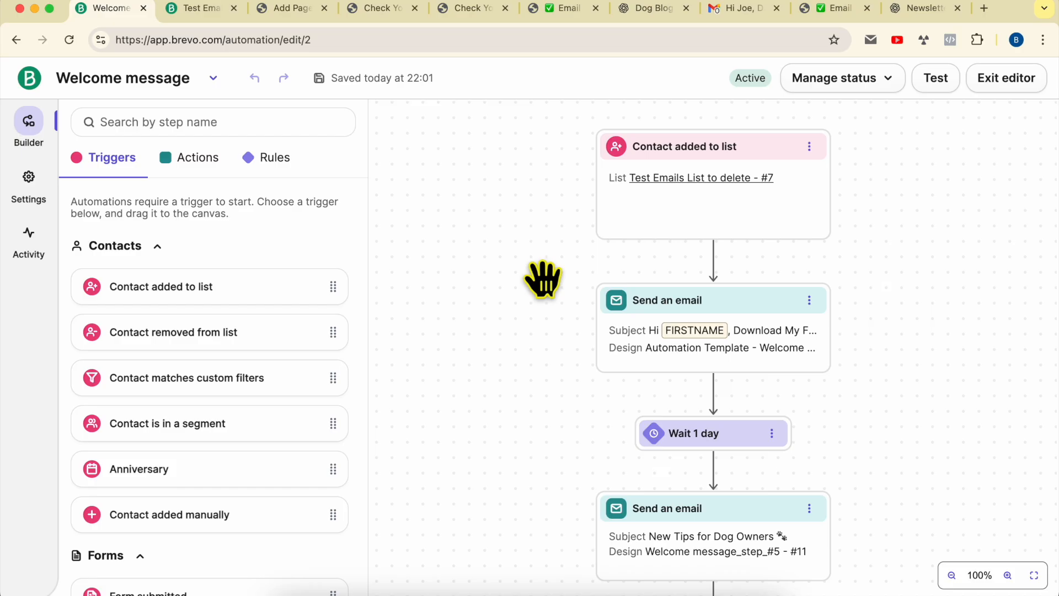
{"action": "scroll", "coordinate": [553, 230], "scroll_direction": "down", "scroll_amount": 3}
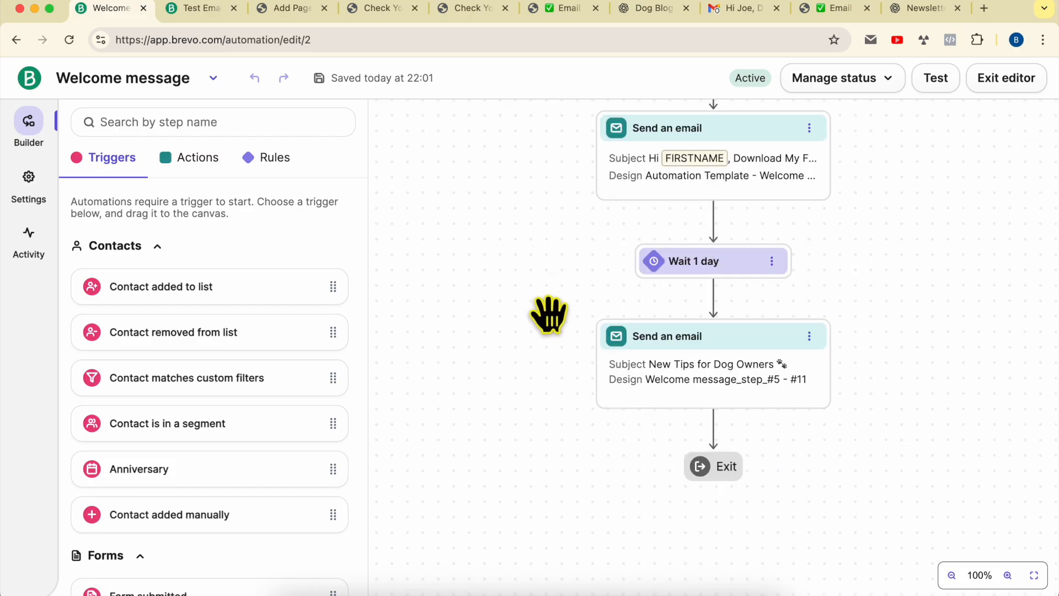
{"action": "scroll", "coordinate": [703, 224], "scroll_direction": "up", "scroll_amount": 10}
{"action": "scroll", "coordinate": [762, 333], "scroll_direction": "down", "scroll_amount": 7}
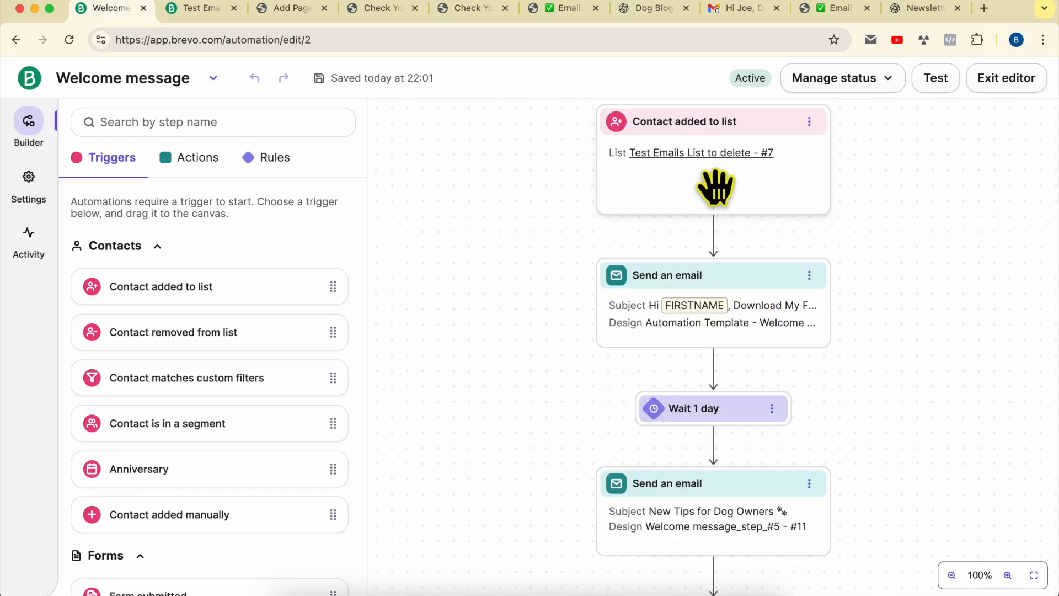
{"action": "scroll", "coordinate": [732, 290], "scroll_direction": "up", "scroll_amount": 1}
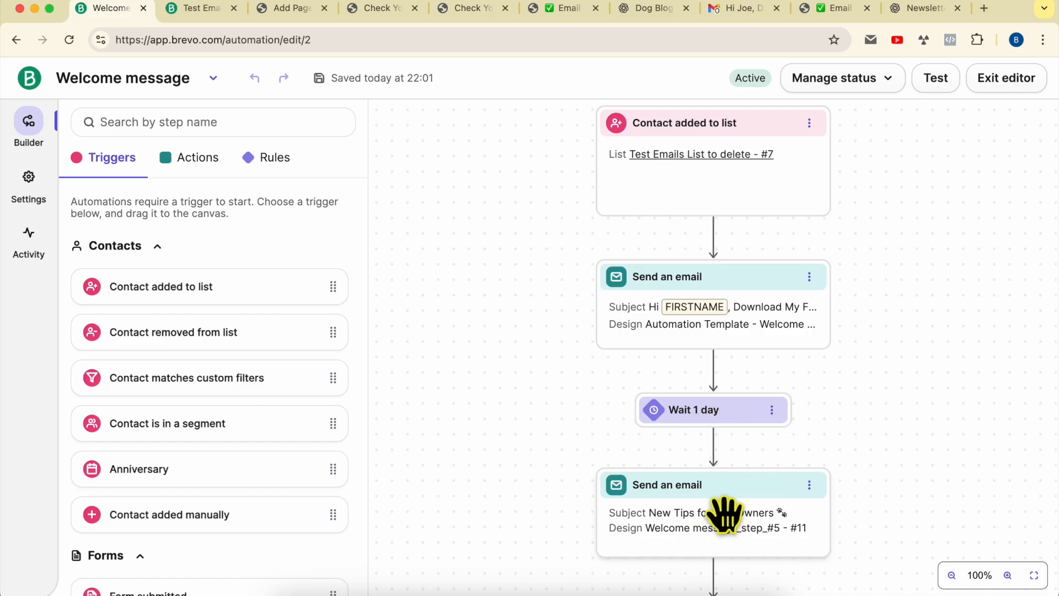
{"action": "scroll", "coordinate": [724, 513], "scroll_direction": "down", "scroll_amount": 3}
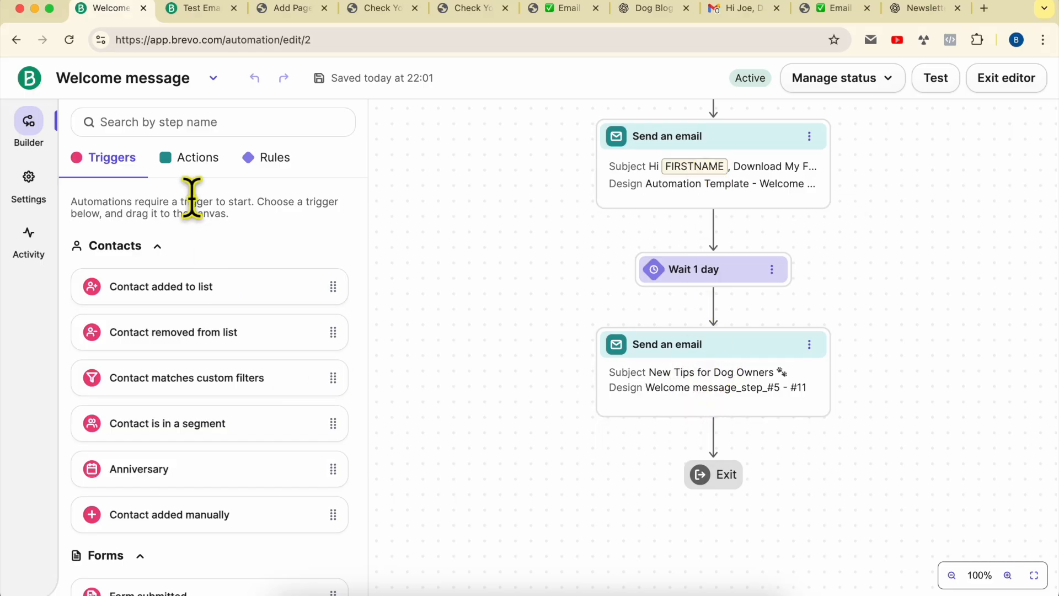
Add a Send an email action after the "New Tips for Dog Owners" email, just before the exit, leaving its message empty
{"action": "left_click", "coordinate": [197, 160]}
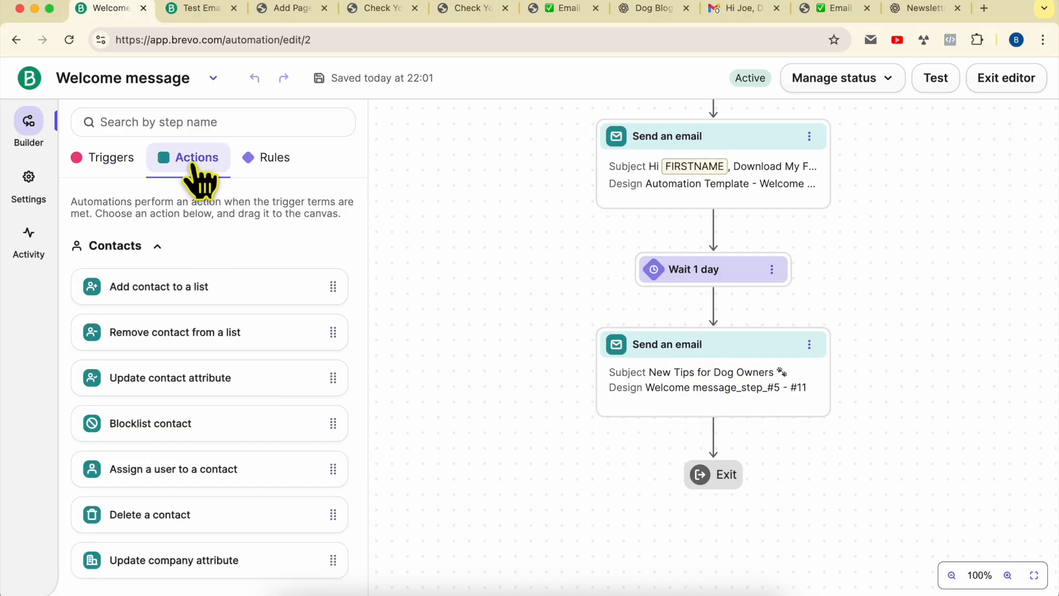
{"action": "scroll", "coordinate": [213, 381], "scroll_direction": "down", "scroll_amount": 5}
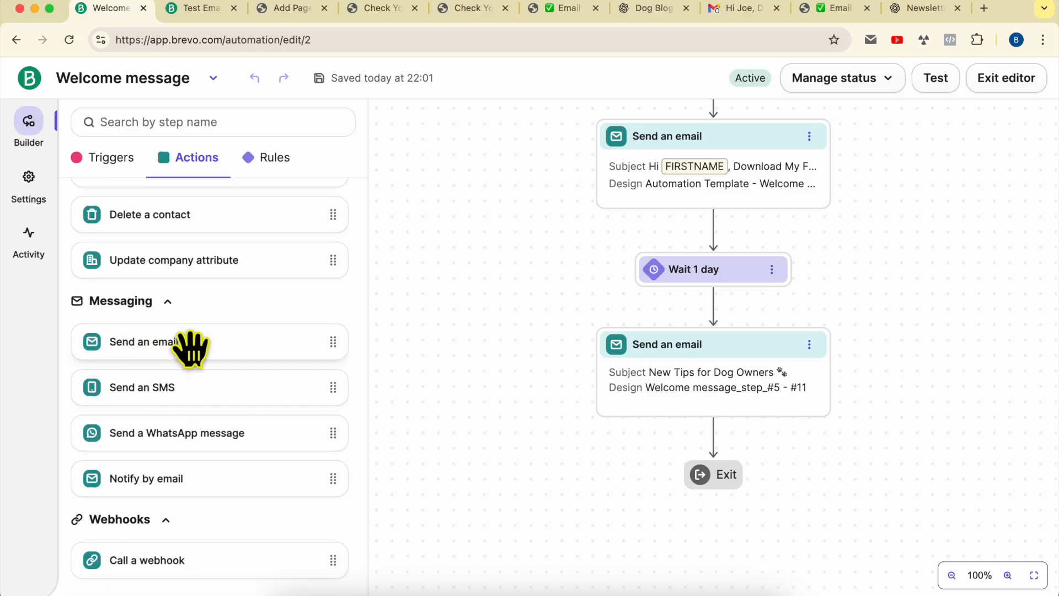
{"action": "left_click_drag", "start_coordinate": [189, 346], "coordinate": [711, 458]}
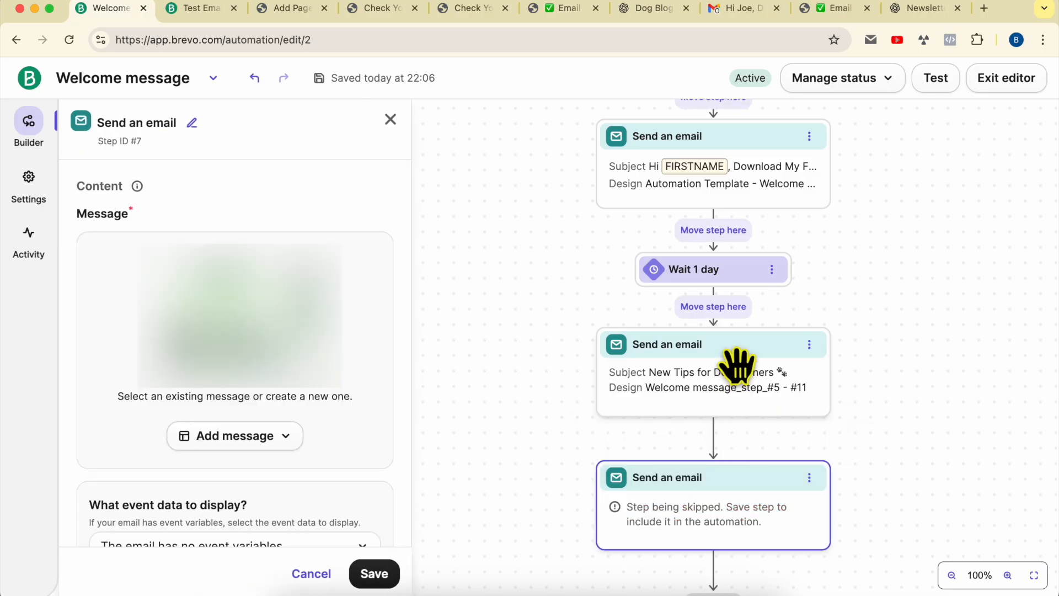
{"action": "left_click", "coordinate": [712, 373]}
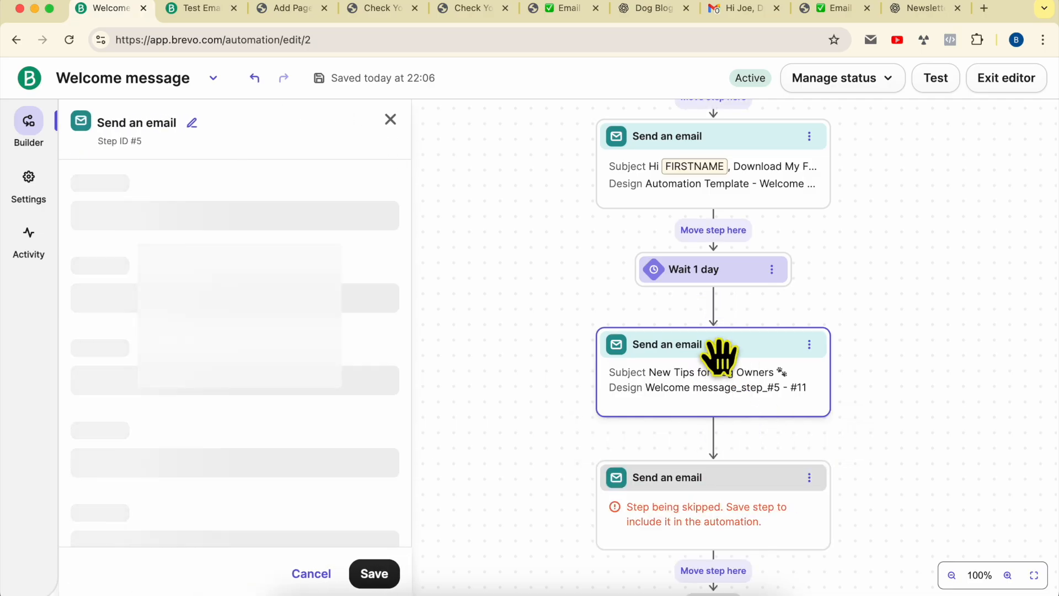
{"action": "left_click", "coordinate": [719, 507]}
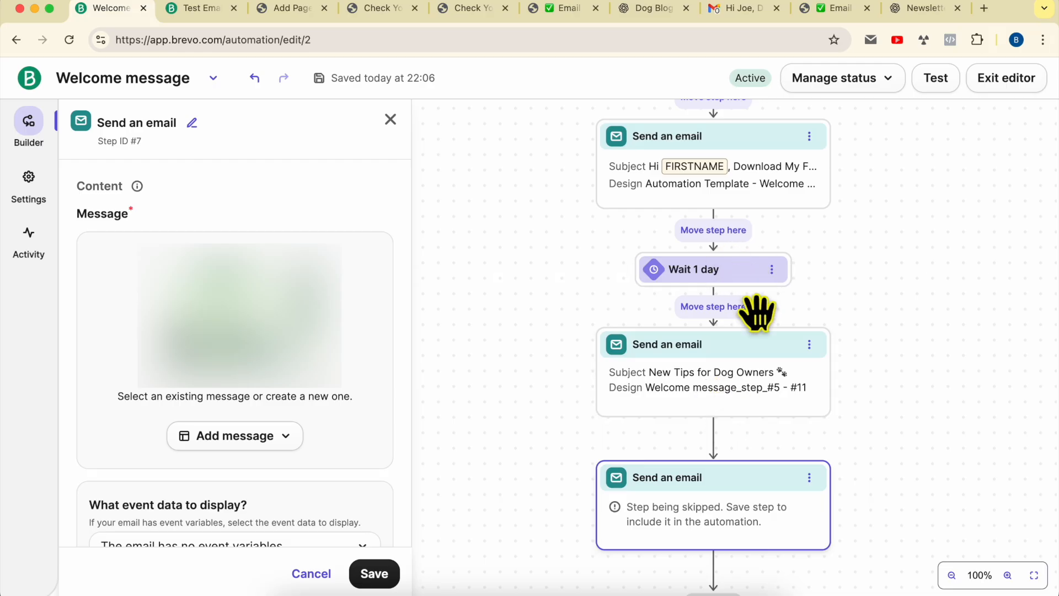
{"action": "left_click", "coordinate": [391, 119]}
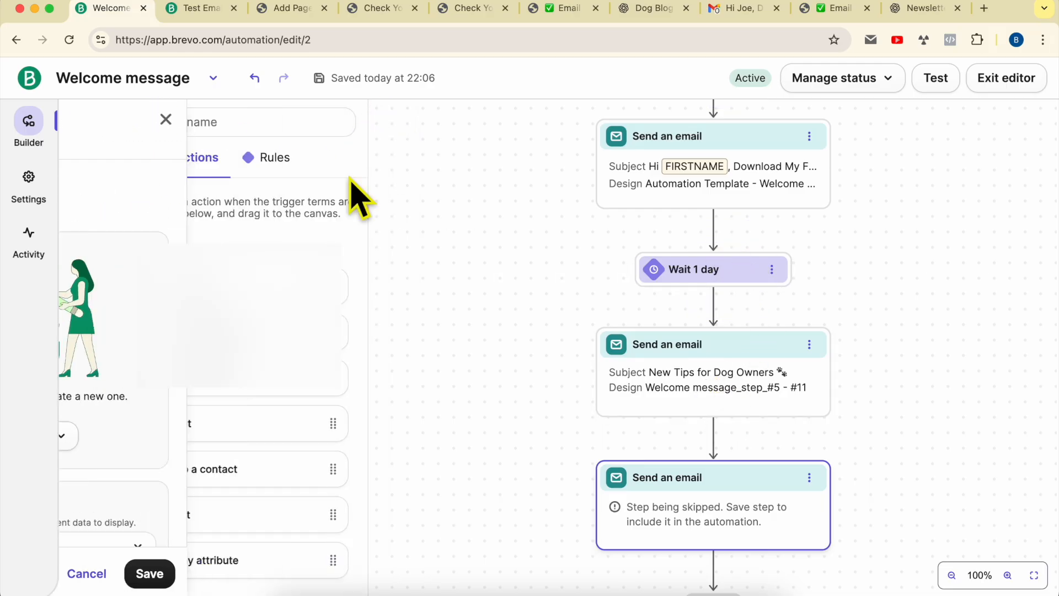
Insert a time delay of 1 day between the "New Tips for Dog Owners" email and the new email step, and save it
{"action": "left_click", "coordinate": [279, 171]}
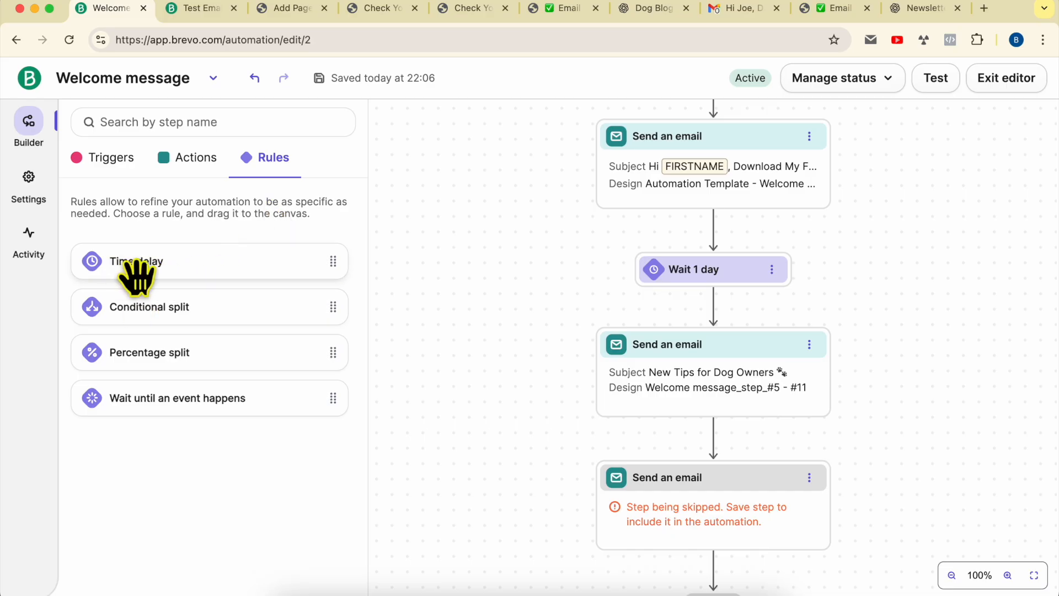
{"action": "left_click_drag", "start_coordinate": [190, 263], "coordinate": [668, 436]}
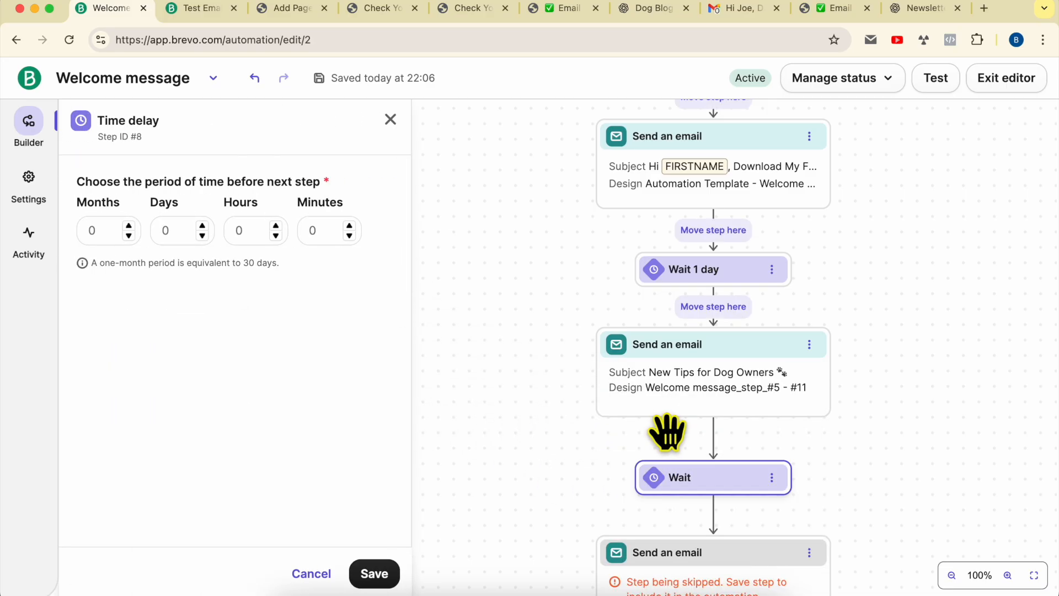
{"action": "type", "text": "1"}
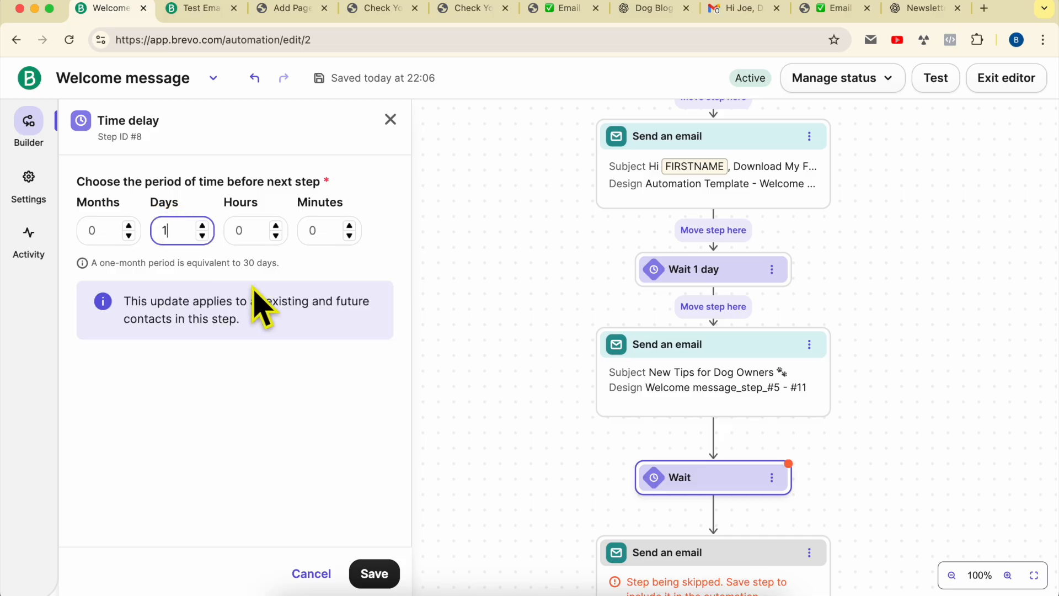
{"action": "left_click", "coordinate": [376, 573]}
{"action": "scroll", "coordinate": [550, 448], "scroll_direction": "down", "scroll_amount": 3}
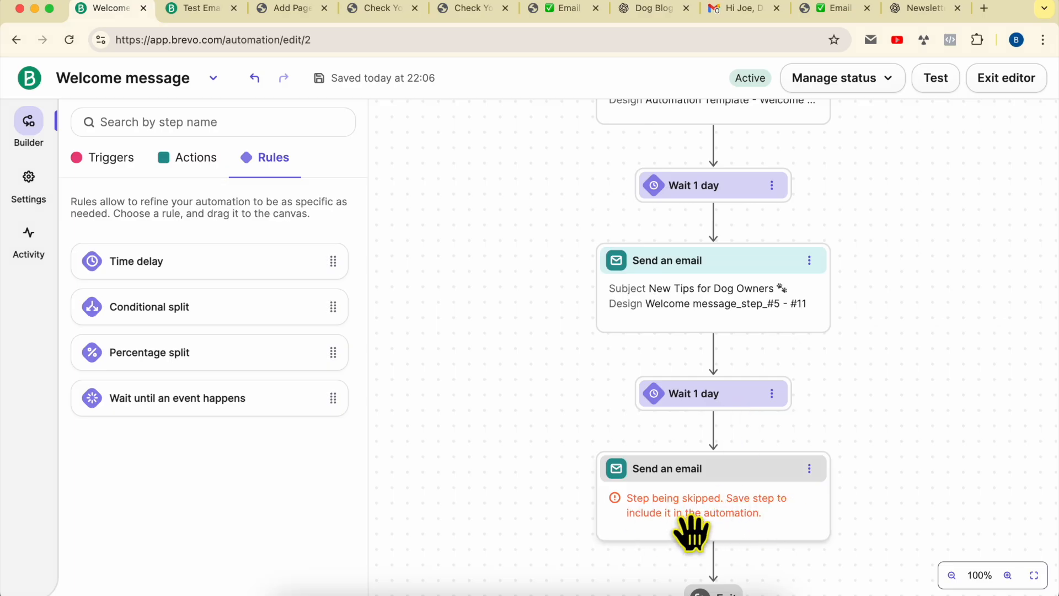
Create a message for the new email step from the Simple basic template
{"action": "left_click", "coordinate": [744, 516]}
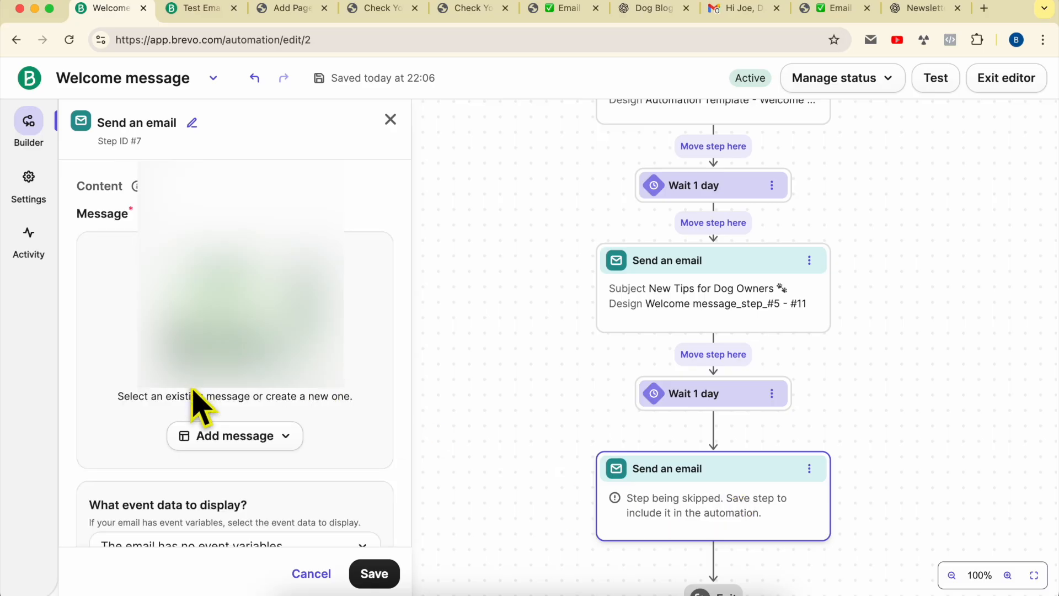
{"action": "left_click", "coordinate": [246, 442]}
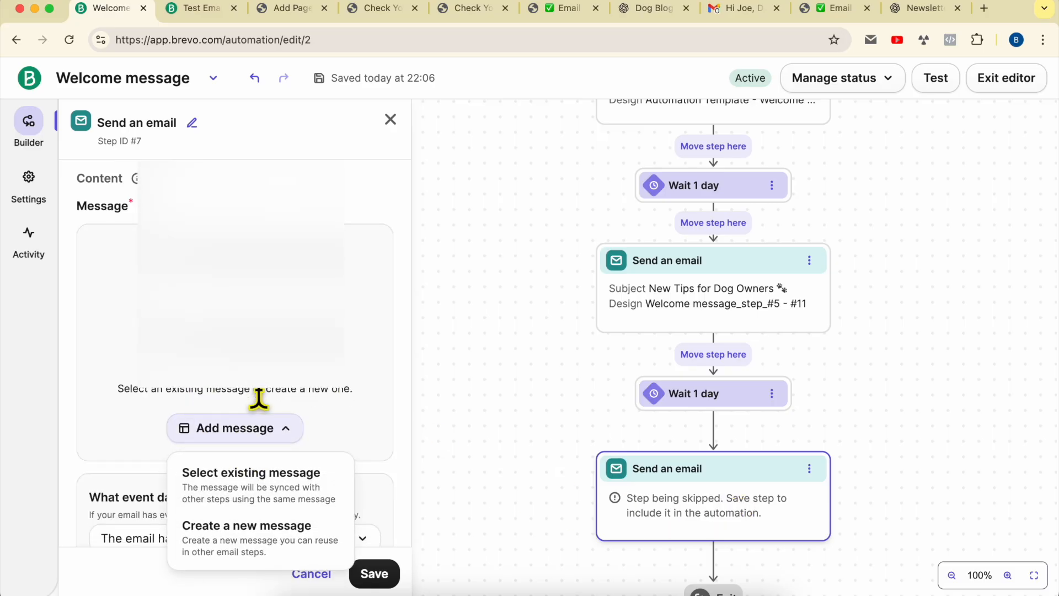
{"action": "scroll", "coordinate": [254, 447], "scroll_direction": "down", "scroll_amount": 3}
{"action": "left_click", "coordinate": [264, 474]}
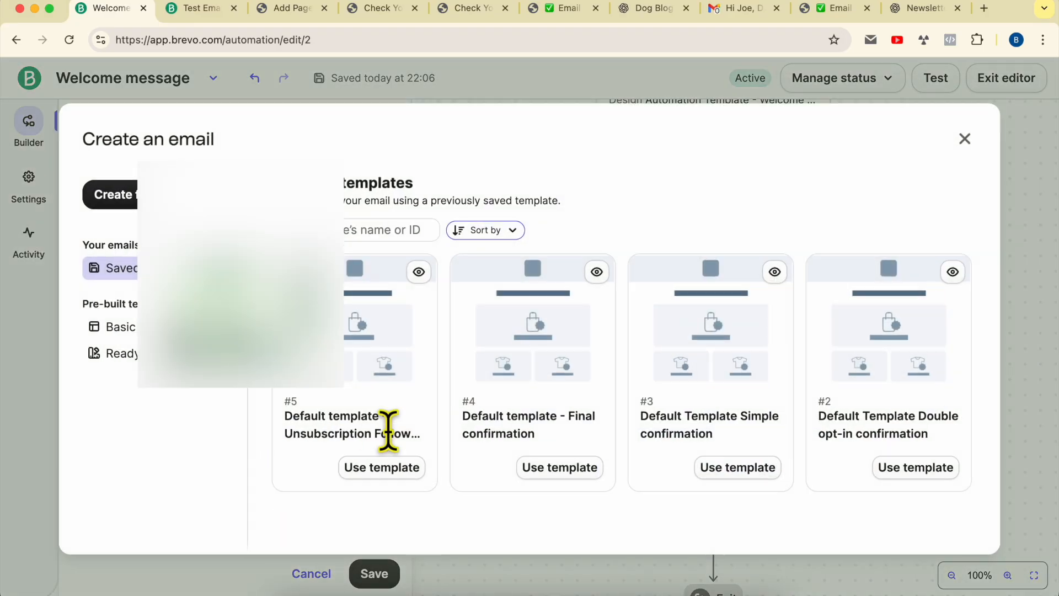
{"action": "left_click", "coordinate": [173, 330]}
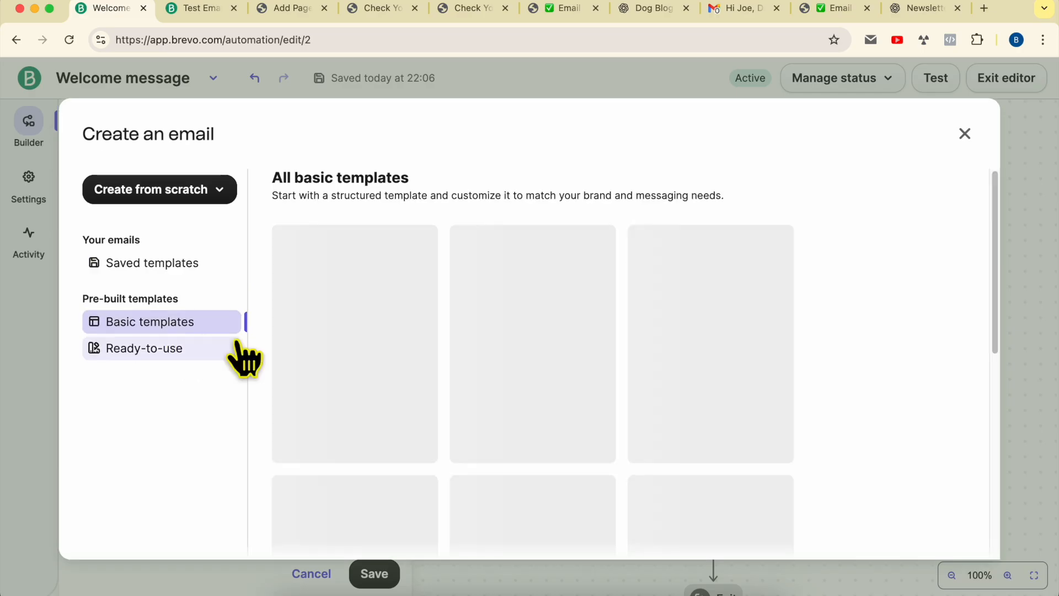
{"action": "scroll", "coordinate": [386, 387], "scroll_direction": "down", "scroll_amount": 4}
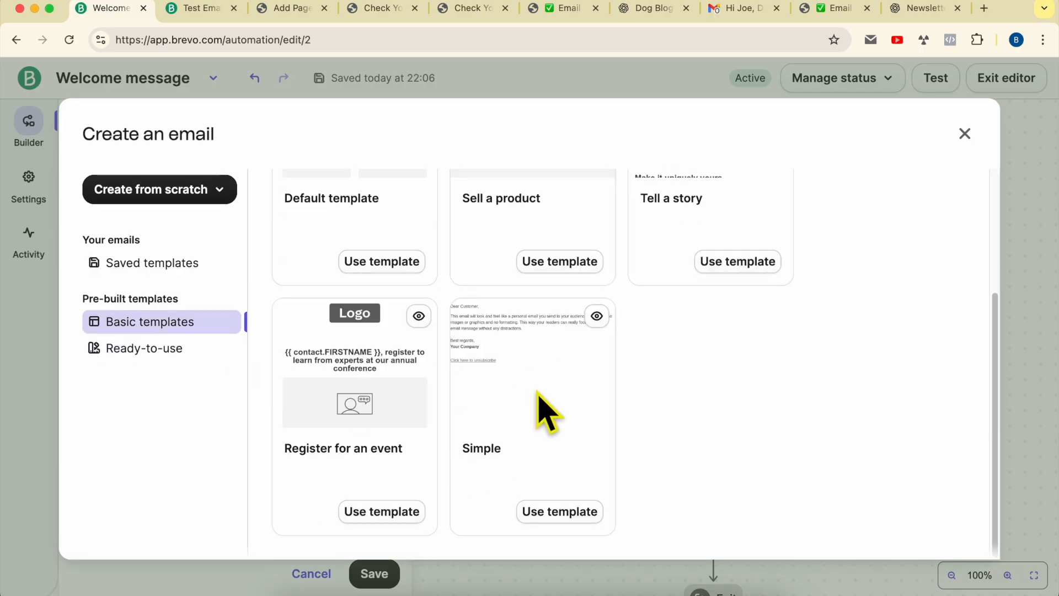
{"action": "left_click", "coordinate": [566, 513]}
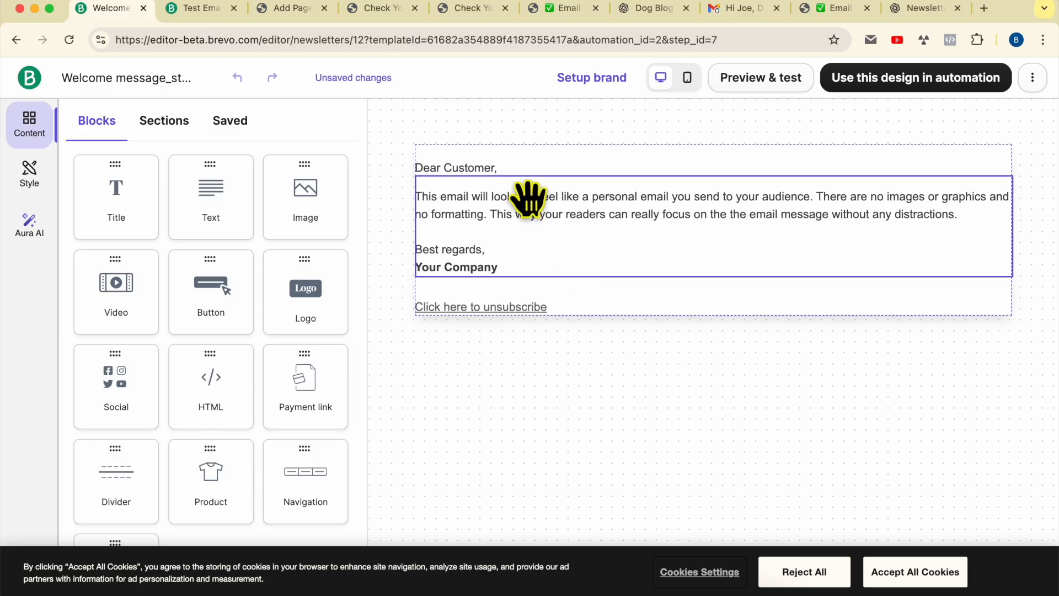
Delete the word "Customer" from the "Dear Customer," greeting, keeping the comma
{"action": "left_click", "coordinate": [479, 172]}
{"action": "double_click", "coordinate": [479, 171]}
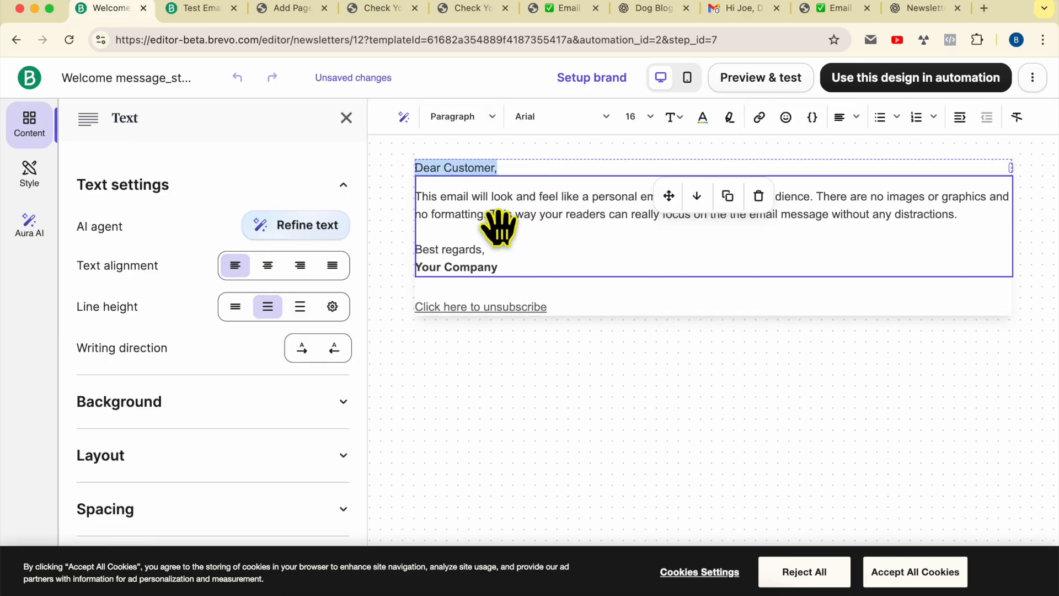
{"action": "left_click", "coordinate": [524, 229]}
{"action": "left_click", "coordinate": [469, 167]}
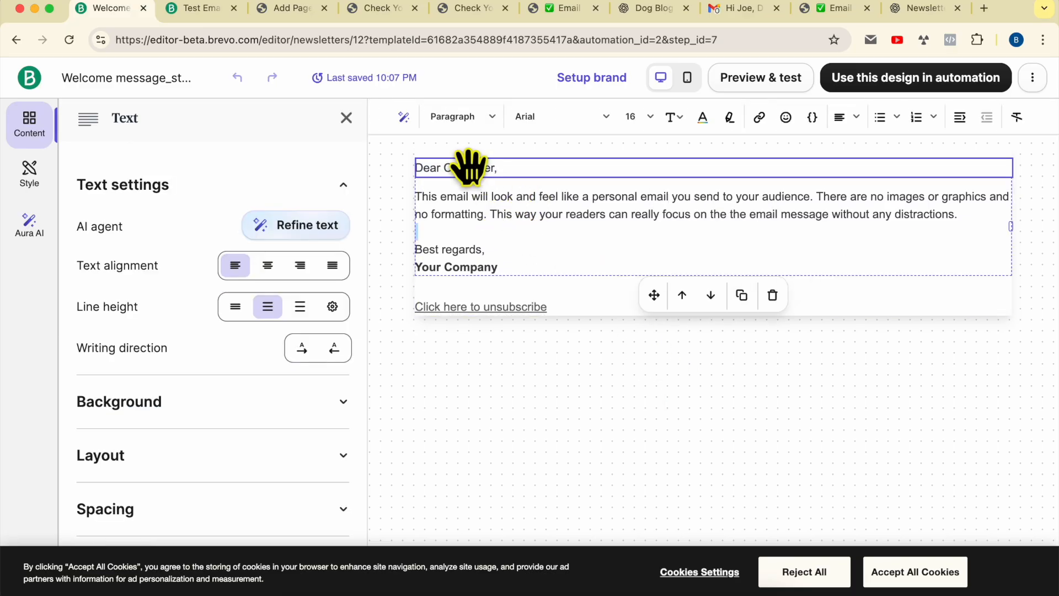
{"action": "double_click", "coordinate": [468, 165]}
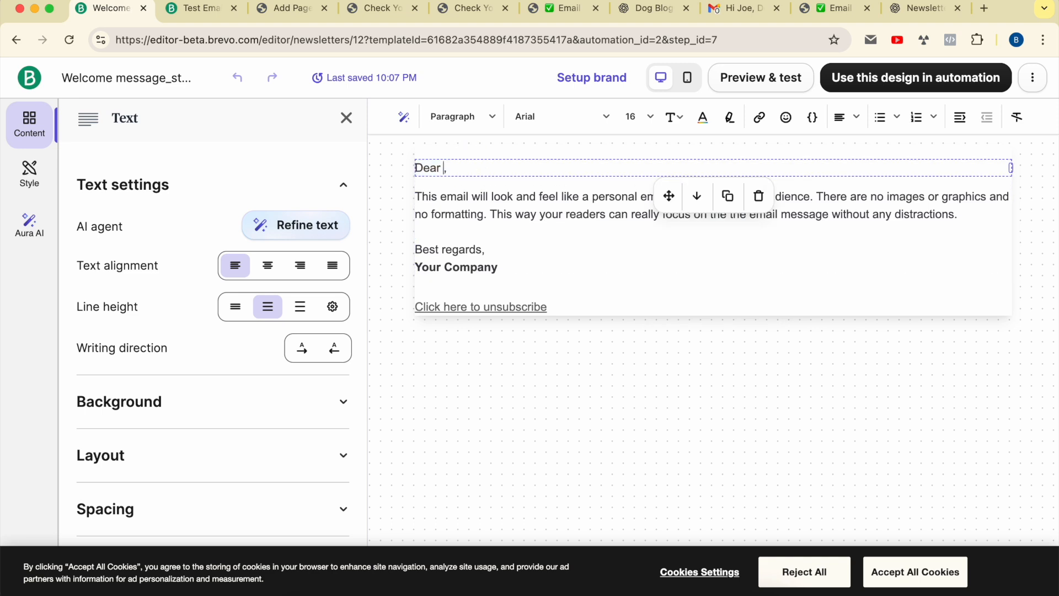
{"action": "left_click", "coordinate": [813, 117]}
{"action": "left_click", "coordinate": [792, 214]}
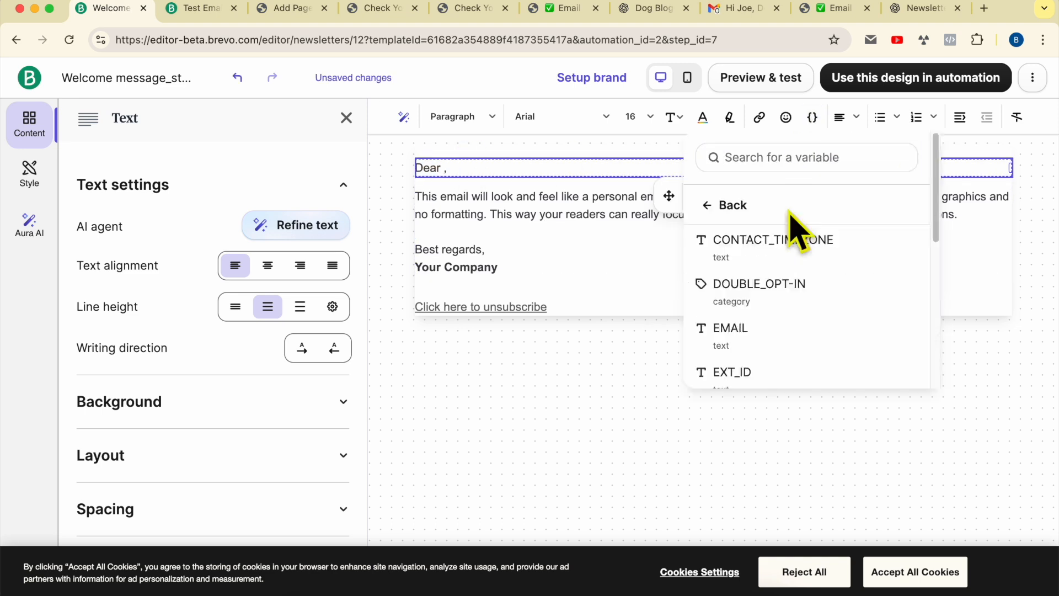
{"action": "left_click", "coordinate": [735, 204]}
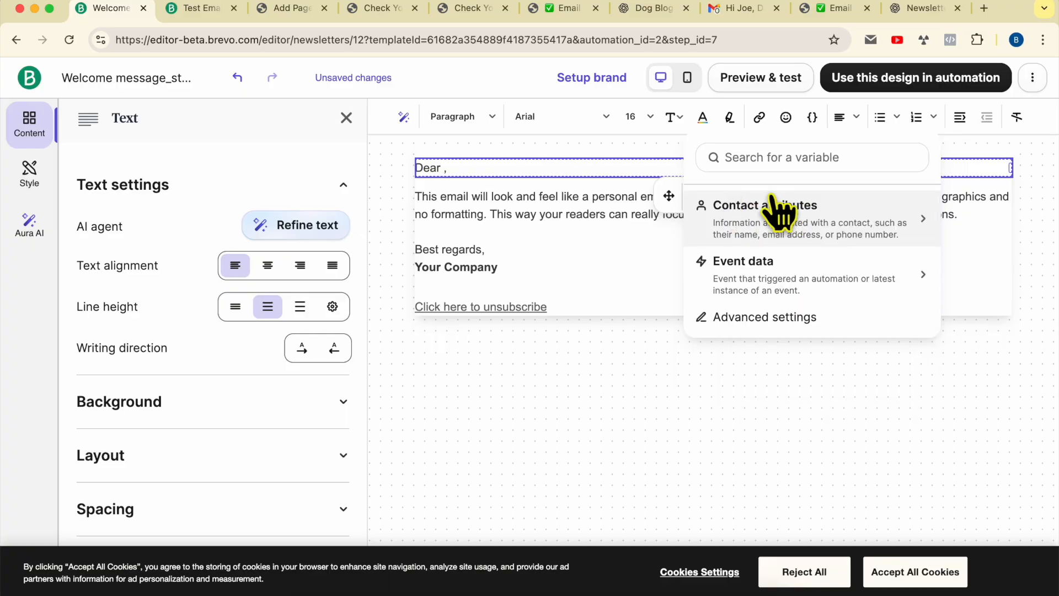
{"action": "left_click", "coordinate": [547, 172]}
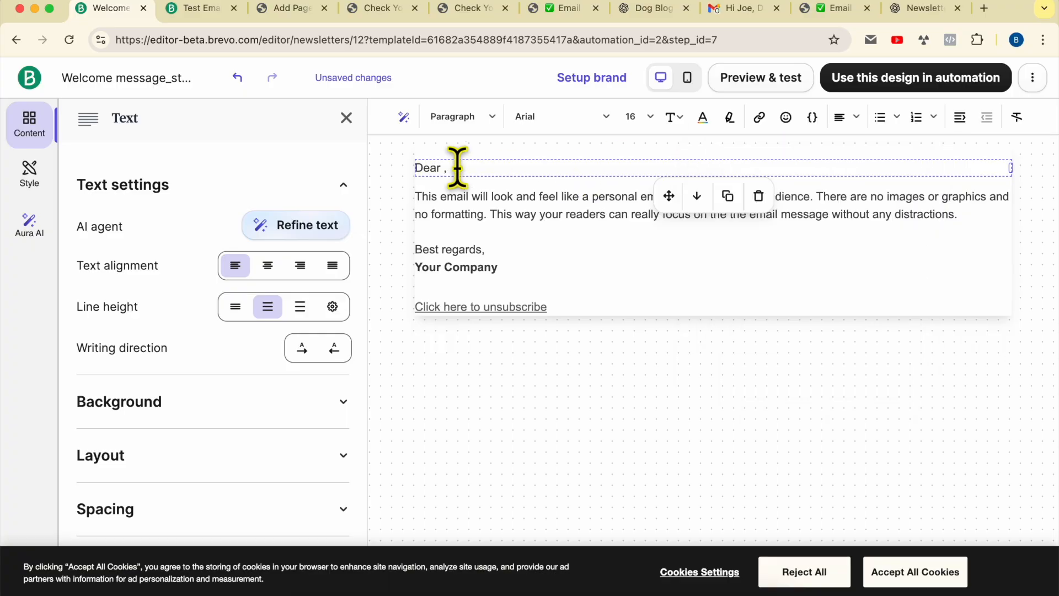
Insert the FIRSTNAME contact attribute after "Dear" in the greeting and use the design in the automation
{"action": "left_click", "coordinate": [812, 116]}
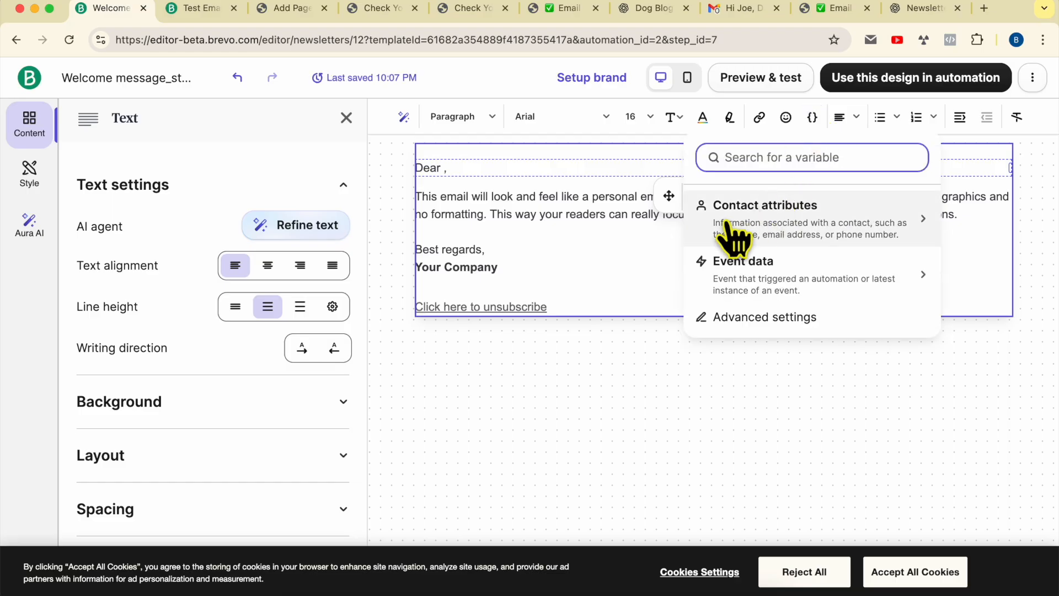
{"action": "left_click", "coordinate": [804, 223]}
{"action": "scroll", "coordinate": [783, 298], "scroll_direction": "down", "scroll_amount": 2}
{"action": "scroll", "coordinate": [784, 304], "scroll_direction": "down", "scroll_amount": 1}
{"action": "left_click", "coordinate": [776, 300]}
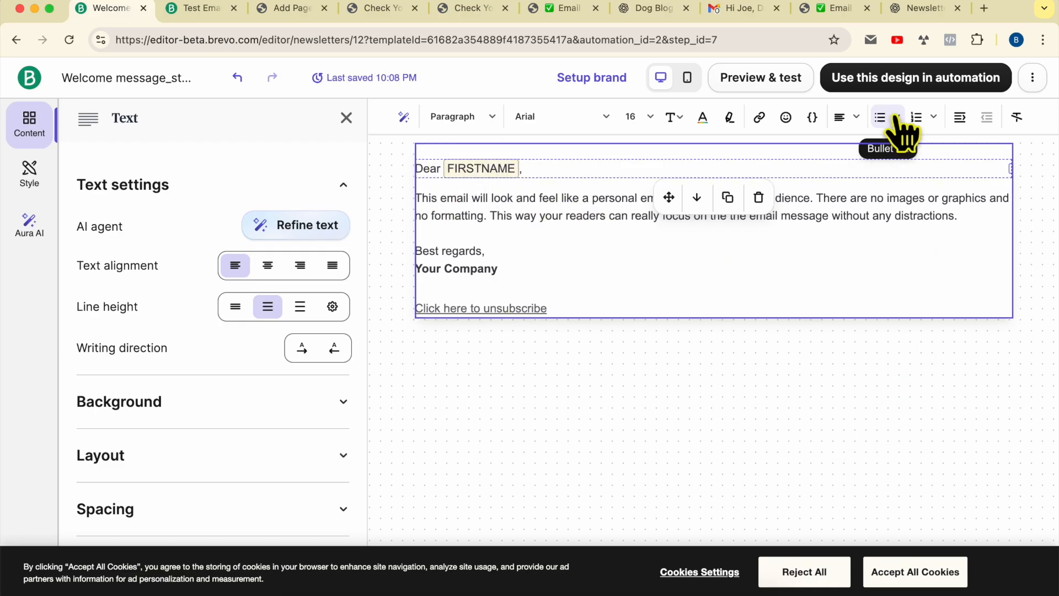
{"action": "left_click", "coordinate": [923, 82]}
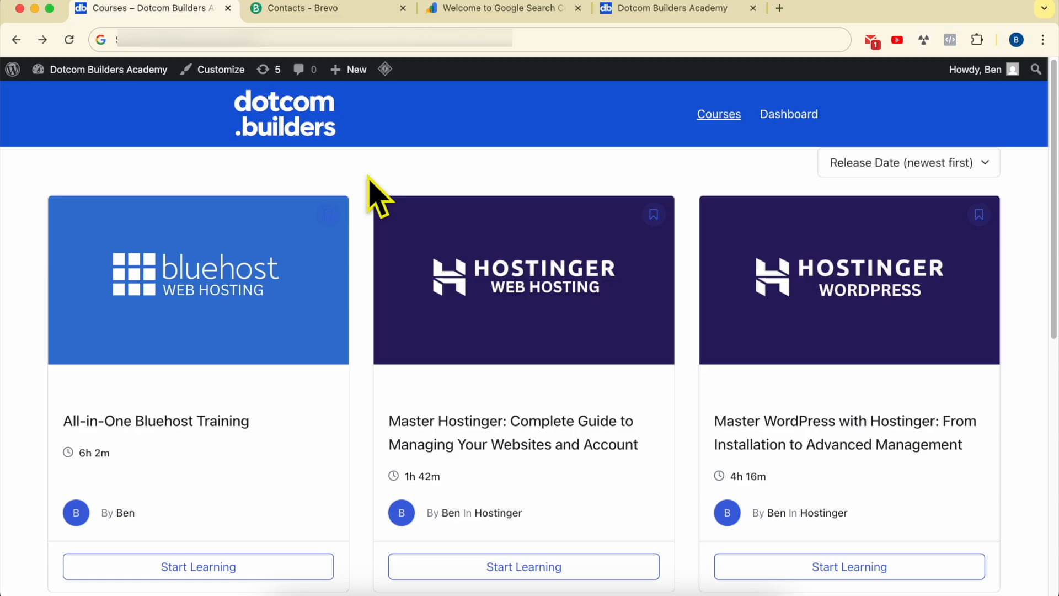
{"action": "scroll", "coordinate": [373, 190], "scroll_direction": "down", "scroll_amount": 7}
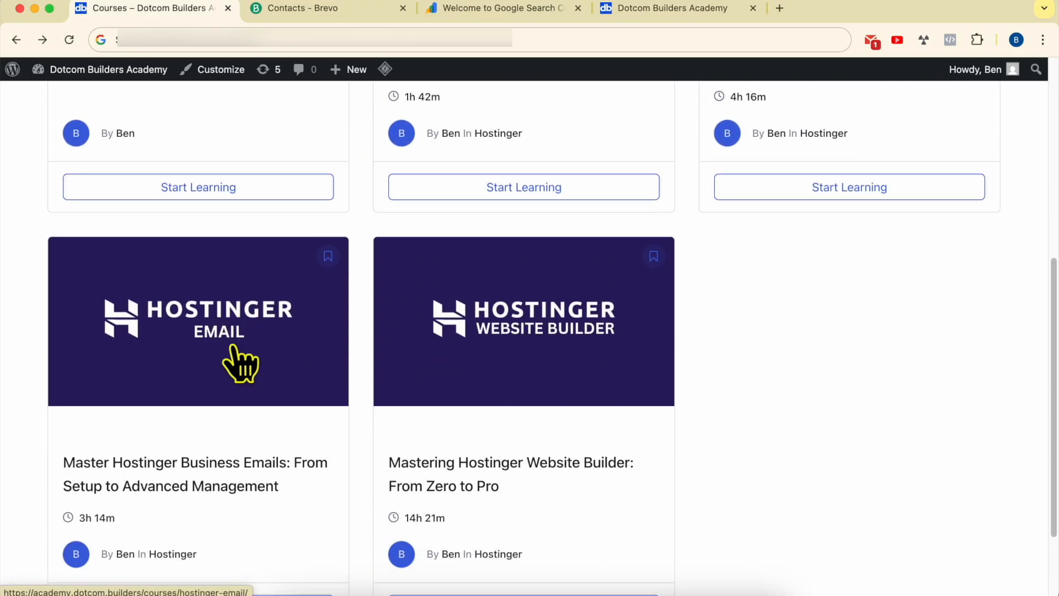
{"action": "scroll", "coordinate": [611, 356], "scroll_direction": "up", "scroll_amount": 6}
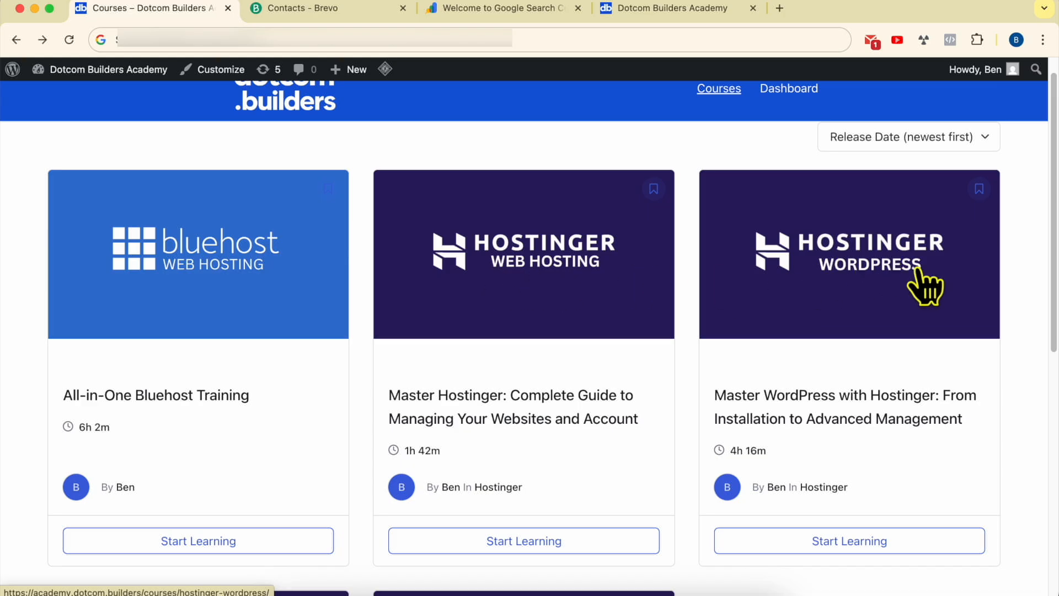
{"action": "left_click", "coordinate": [334, 19]}
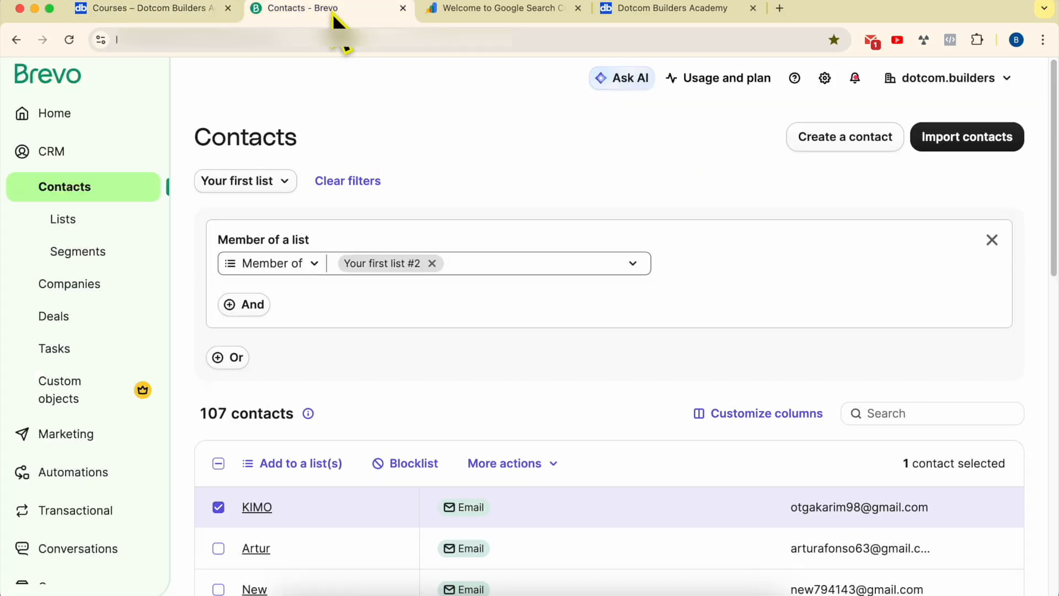
{"action": "left_click", "coordinate": [153, 14]}
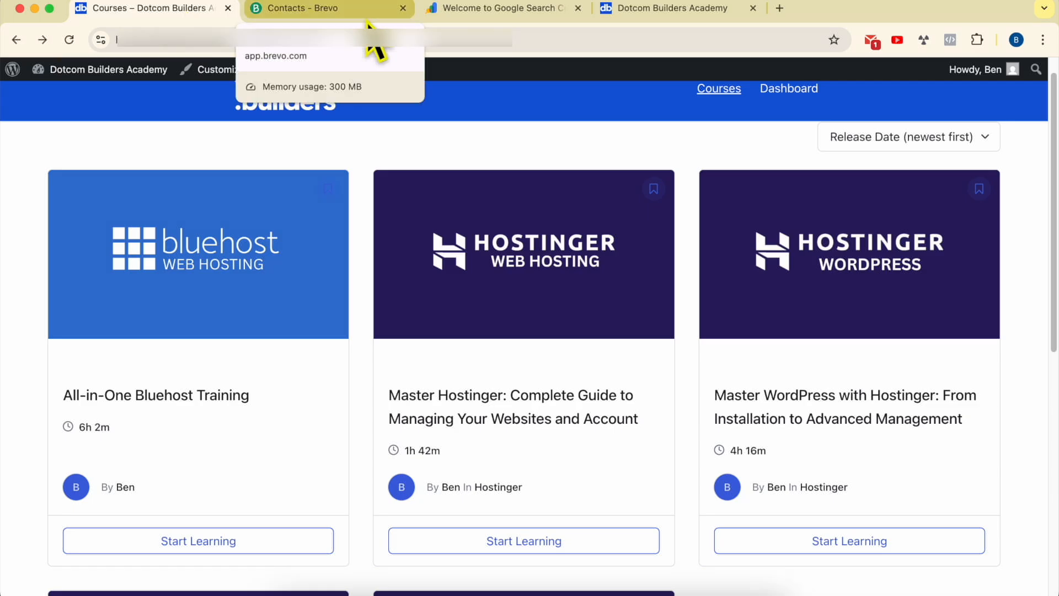
{"action": "left_click", "coordinate": [337, 18]}
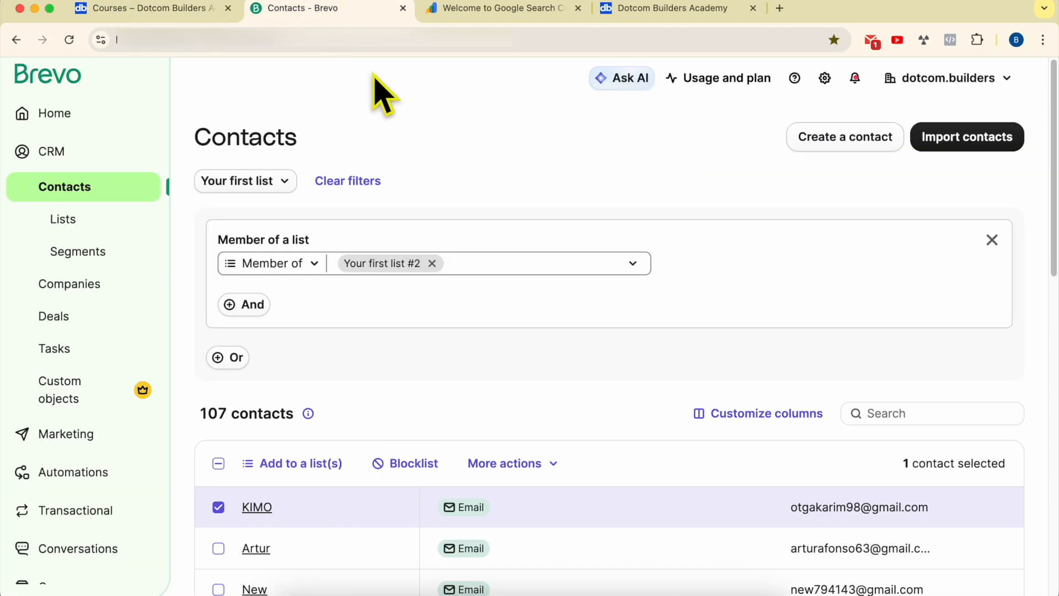
{"action": "left_click", "coordinate": [172, 12]}
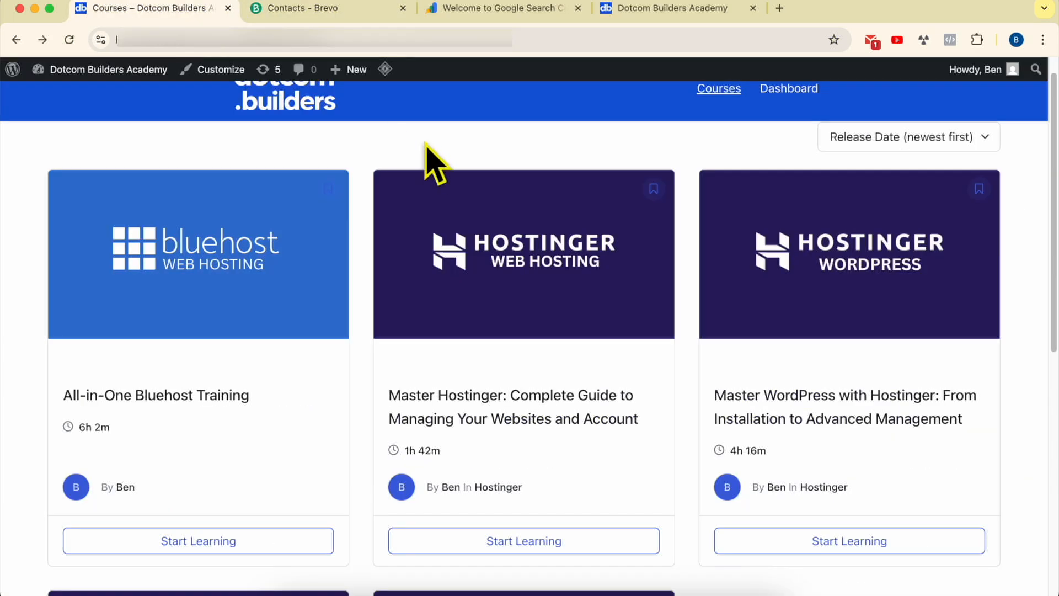
{"action": "scroll", "coordinate": [419, 149], "scroll_direction": "up", "scroll_amount": 1}
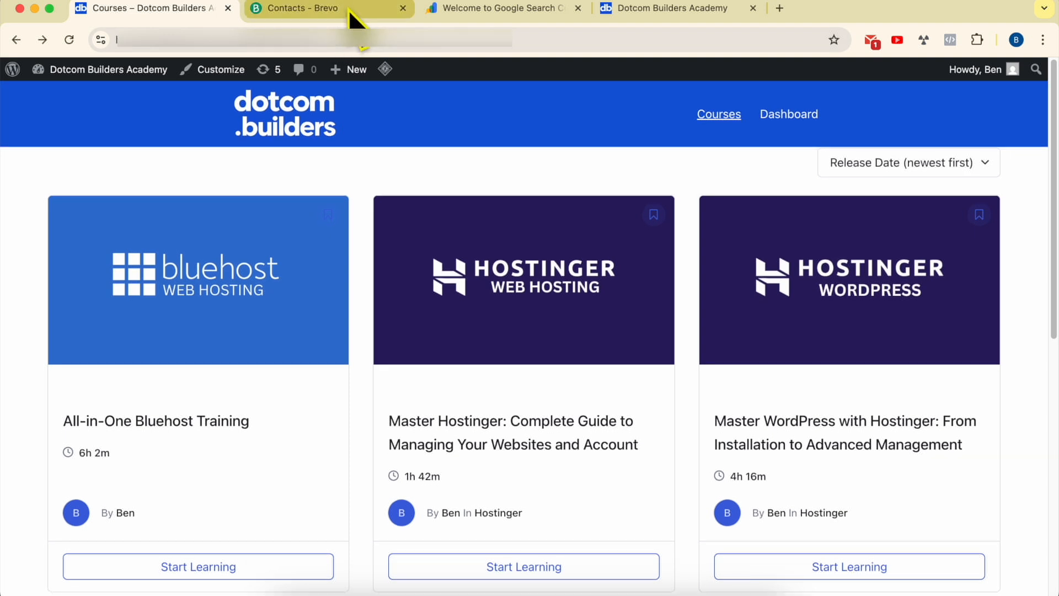
{"action": "left_click", "coordinate": [354, 18]}
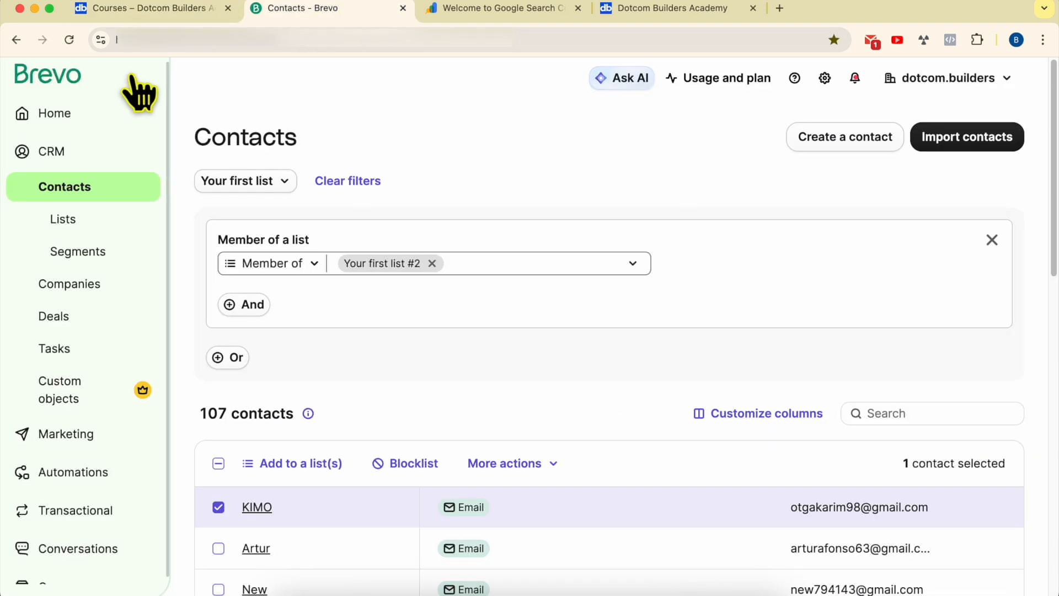
{"action": "left_click", "coordinate": [500, 9]}
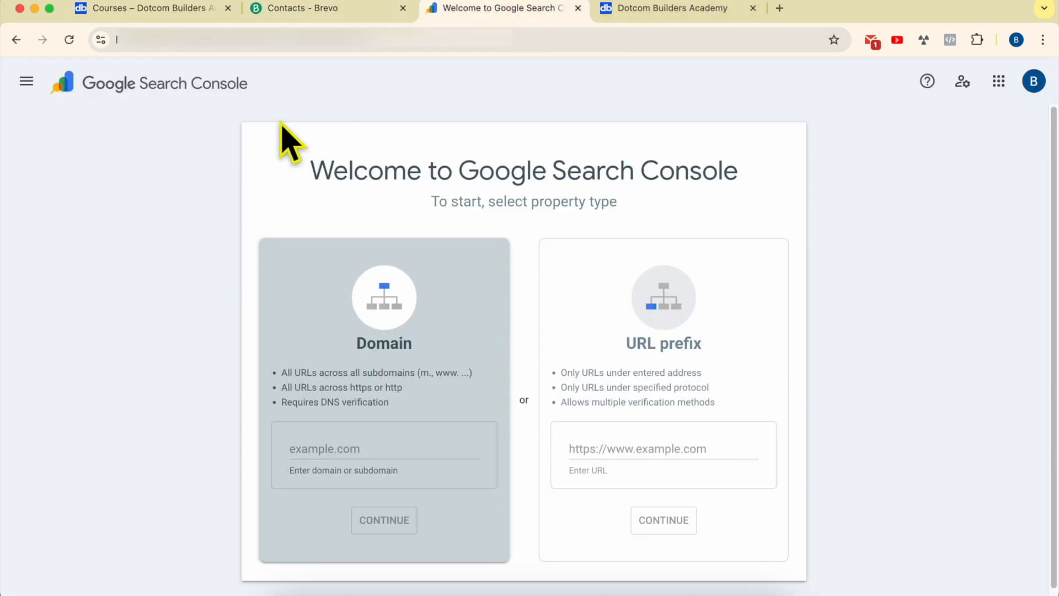
{"action": "left_click", "coordinate": [186, 15]}
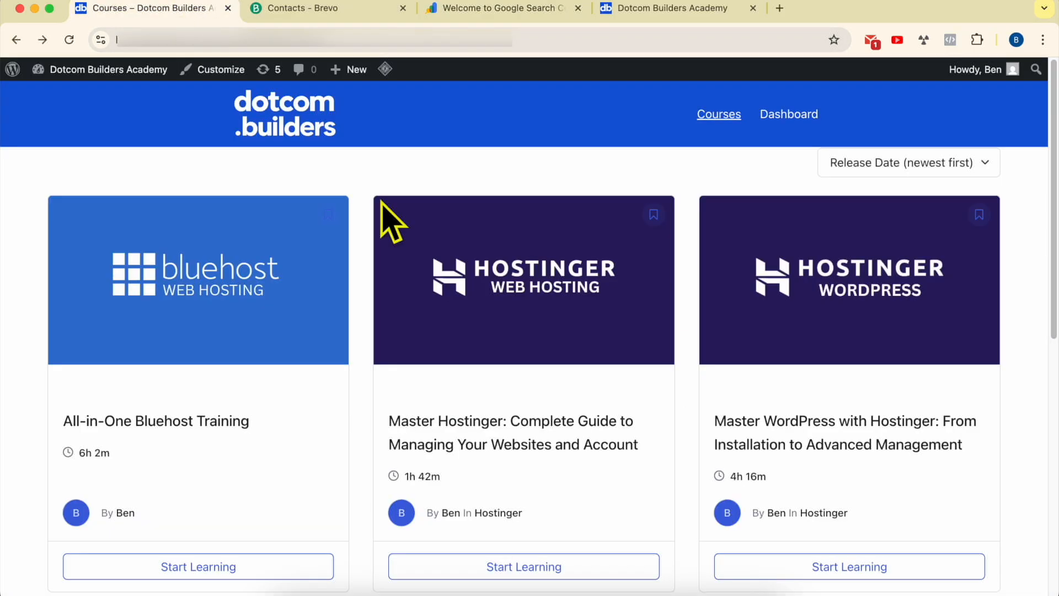
Examine the modules and lessons of the "Master Hostinger: Complete Guide to Managing Your Websites and Account" course and return to the course catalog
{"action": "left_click", "coordinate": [543, 292]}
{"action": "scroll", "coordinate": [456, 320], "scroll_direction": "down", "scroll_amount": 10}
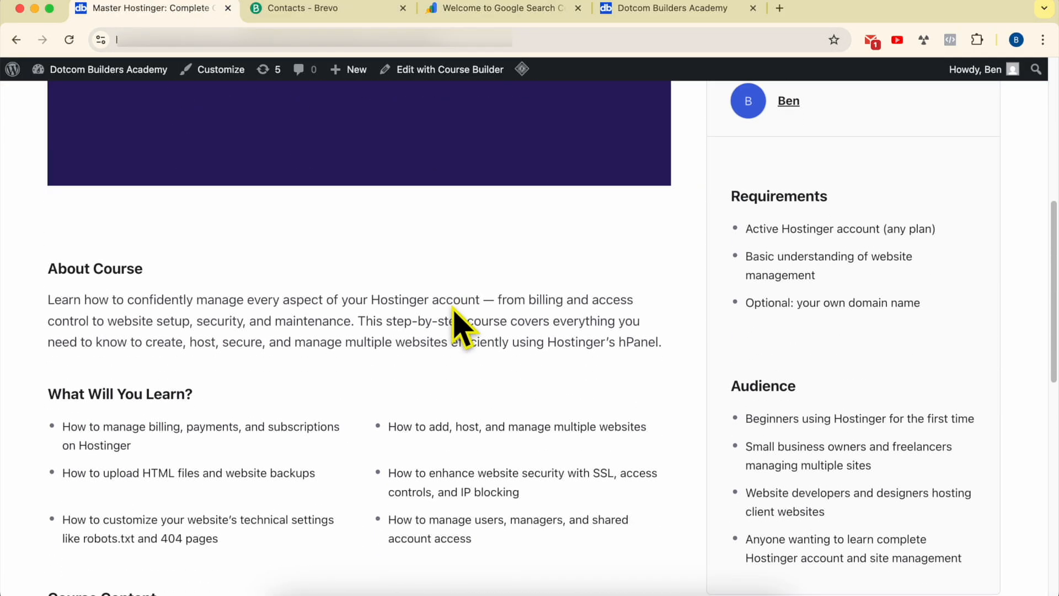
{"action": "scroll", "coordinate": [457, 326], "scroll_direction": "down", "scroll_amount": 7}
{"action": "left_click", "coordinate": [302, 298]}
{"action": "scroll", "coordinate": [304, 309], "scroll_direction": "down", "scroll_amount": 5}
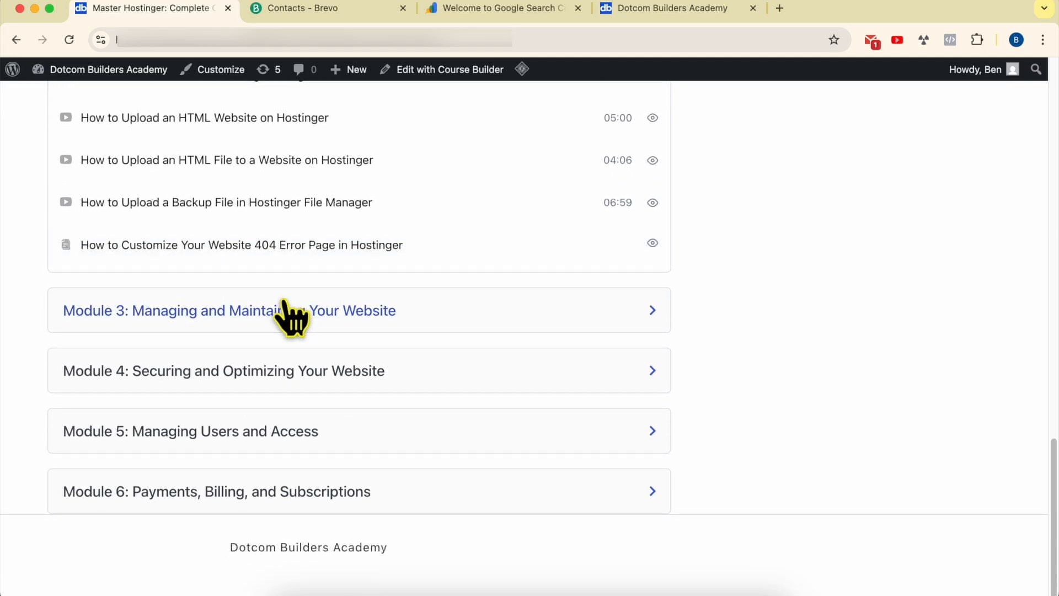
{"action": "left_click", "coordinate": [283, 318]}
{"action": "scroll", "coordinate": [283, 408], "scroll_direction": "down", "scroll_amount": 3}
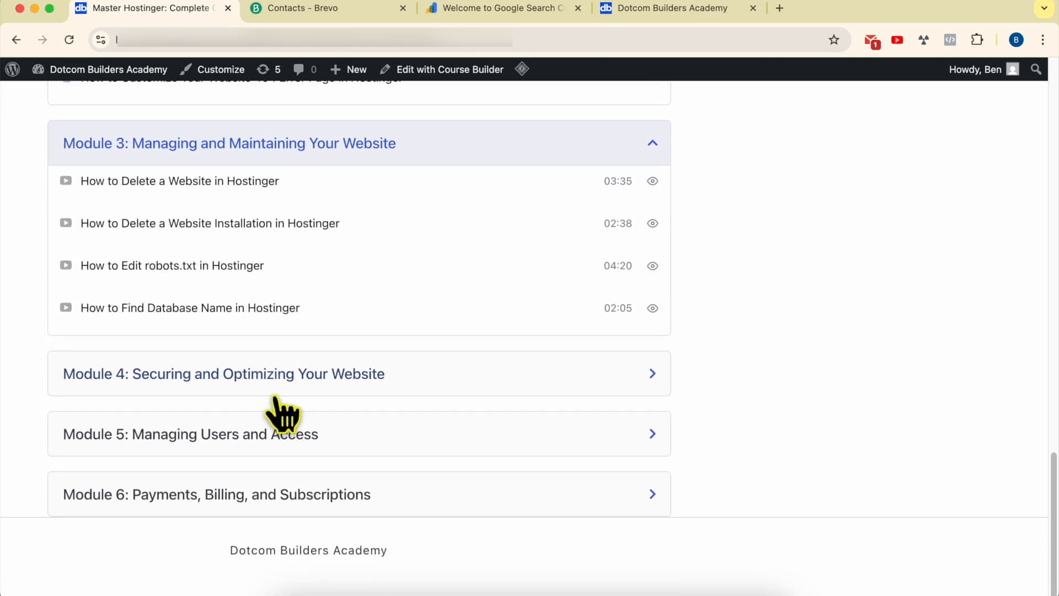
{"action": "left_click", "coordinate": [279, 392]}
{"action": "scroll", "coordinate": [284, 433], "scroll_direction": "down", "scroll_amount": 3}
{"action": "left_click", "coordinate": [270, 462]}
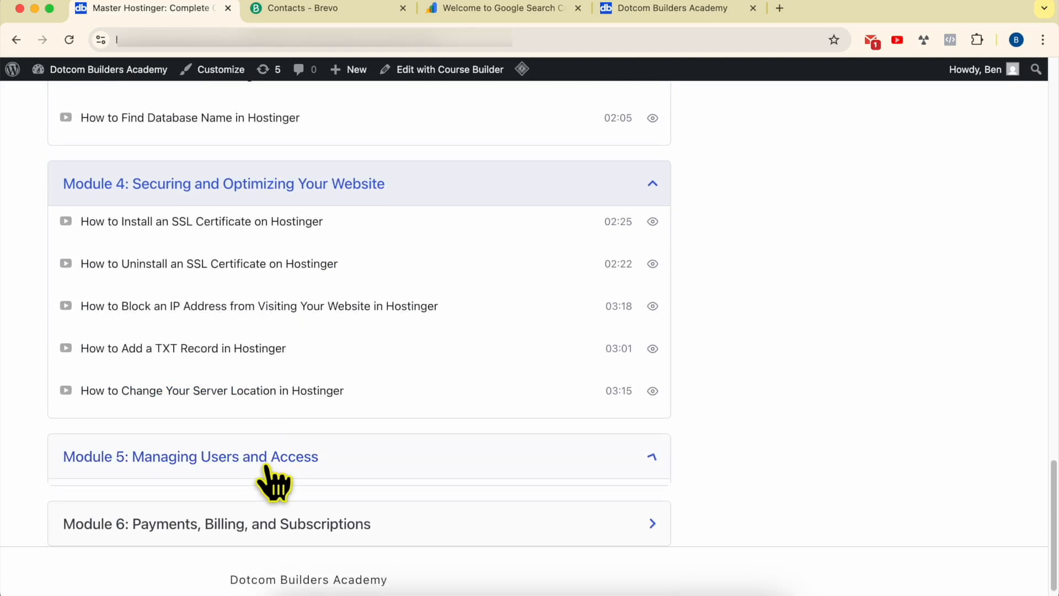
{"action": "scroll", "coordinate": [271, 248], "scroll_direction": "down", "scroll_amount": 2}
{"action": "left_click", "coordinate": [16, 39]}
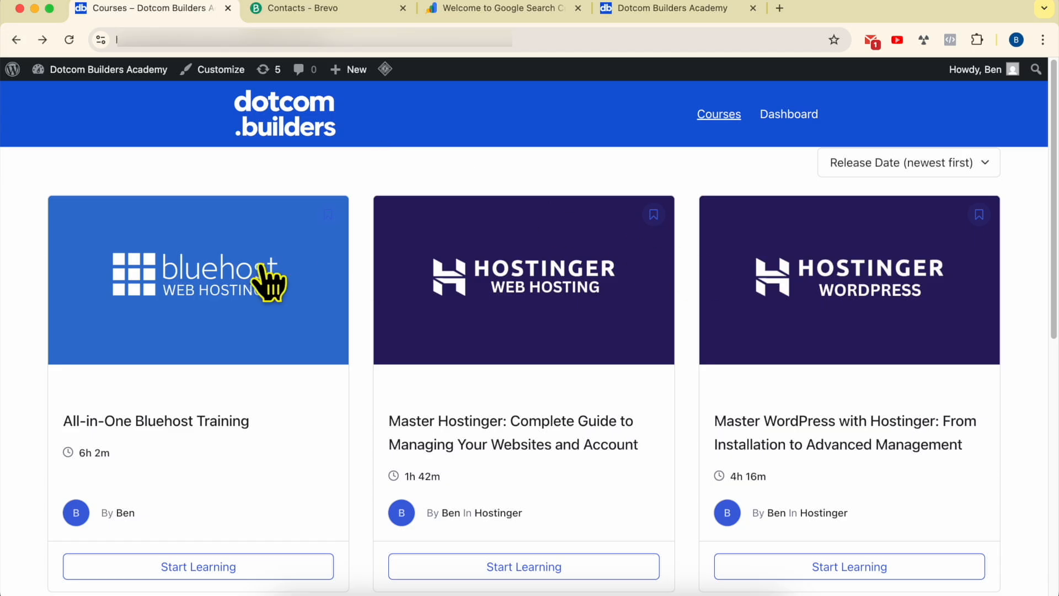
Examine the "All-in-One Bluehost Training" course description and its lesson lists, including the Security & Privacy section
{"action": "left_click", "coordinate": [293, 270]}
{"action": "scroll", "coordinate": [331, 281], "scroll_direction": "down", "scroll_amount": 14}
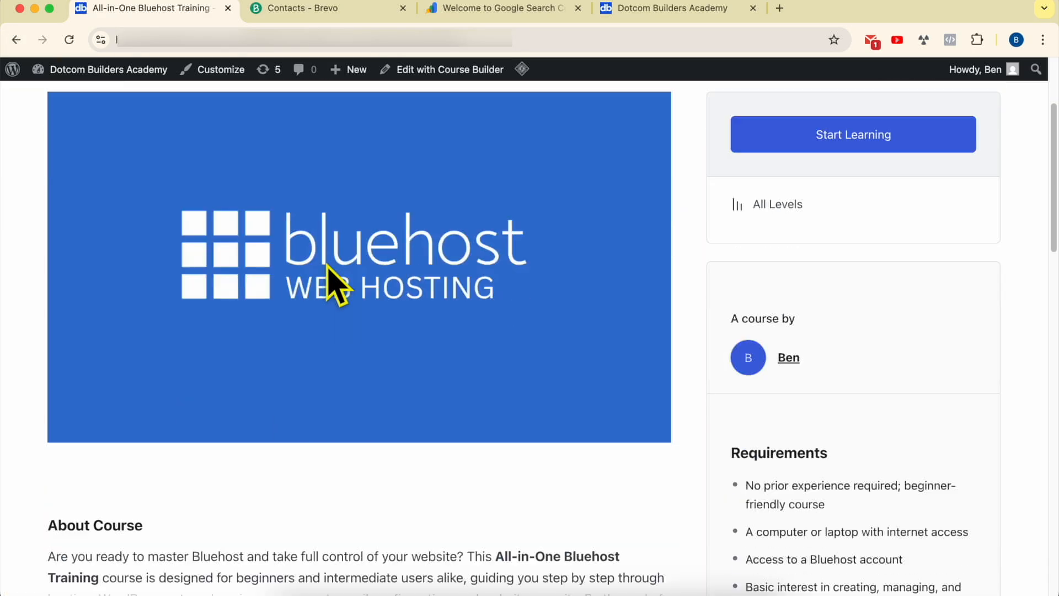
{"action": "scroll", "coordinate": [227, 337], "scroll_direction": "down", "scroll_amount": 10}
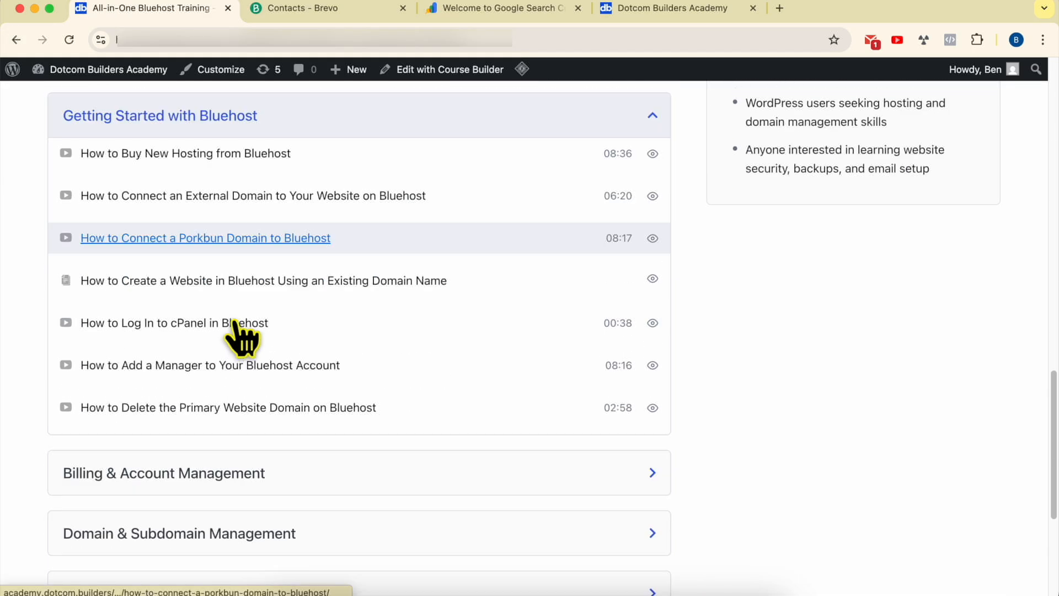
{"action": "left_click", "coordinate": [229, 272]}
{"action": "scroll", "coordinate": [236, 375], "scroll_direction": "down", "scroll_amount": 4}
{"action": "left_click", "coordinate": [210, 281]}
{"action": "scroll", "coordinate": [232, 359], "scroll_direction": "down", "scroll_amount": 4}
{"action": "left_click", "coordinate": [208, 326]}
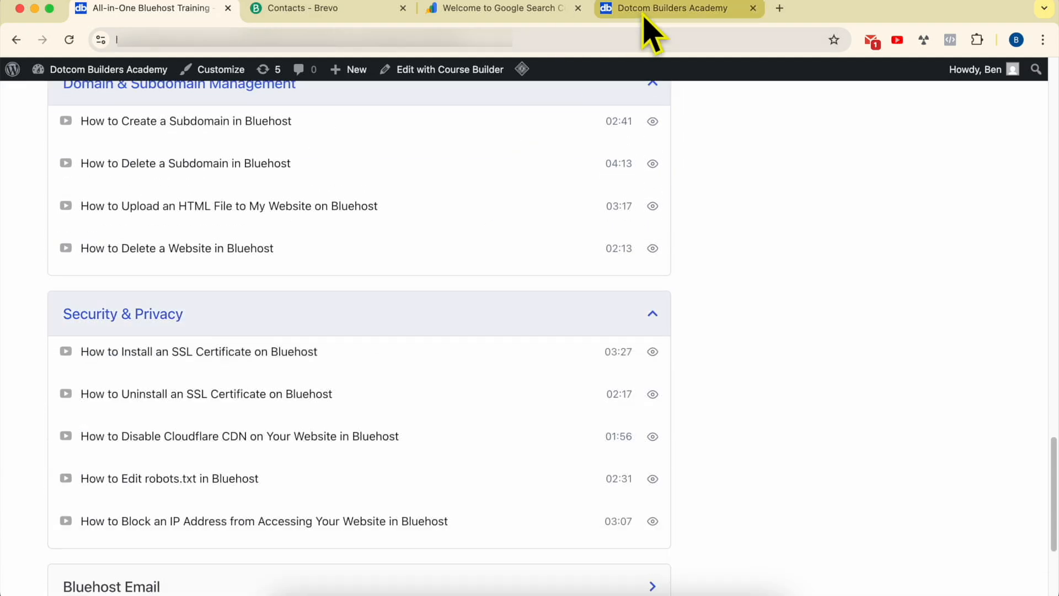
Review the Dotcom Builders Academy landing page down to its free sign-up form, and return to the course catalog
{"action": "left_click", "coordinate": [645, 12]}
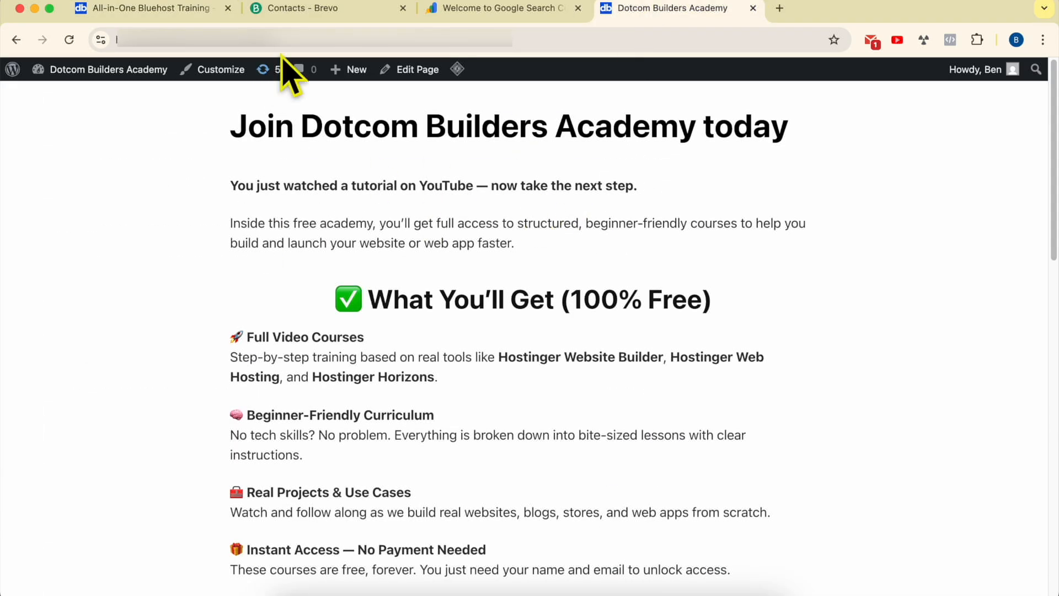
{"action": "left_click", "coordinate": [170, 38]}
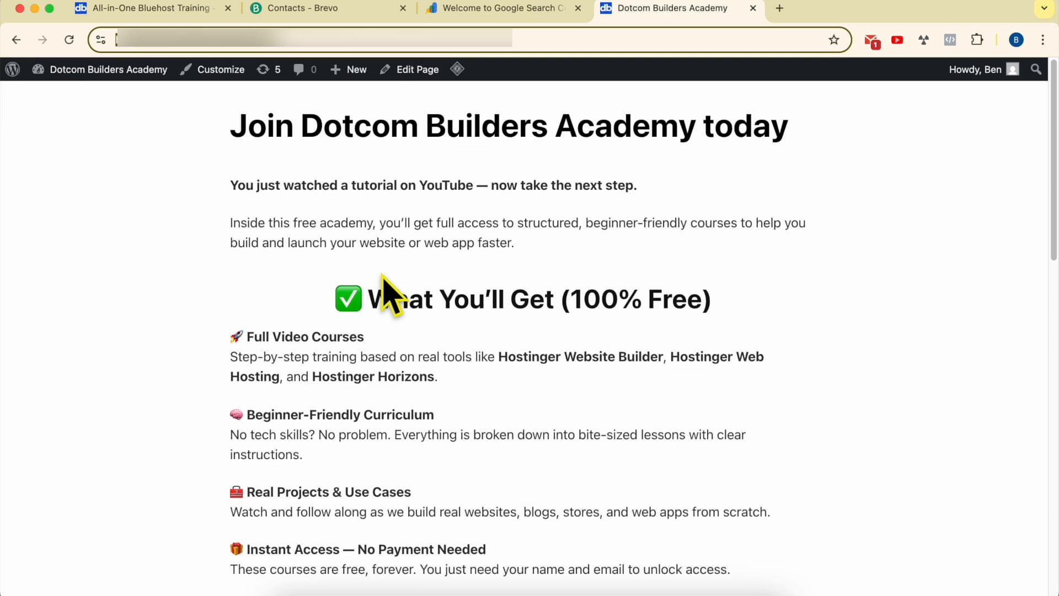
{"action": "left_click", "coordinate": [681, 295]}
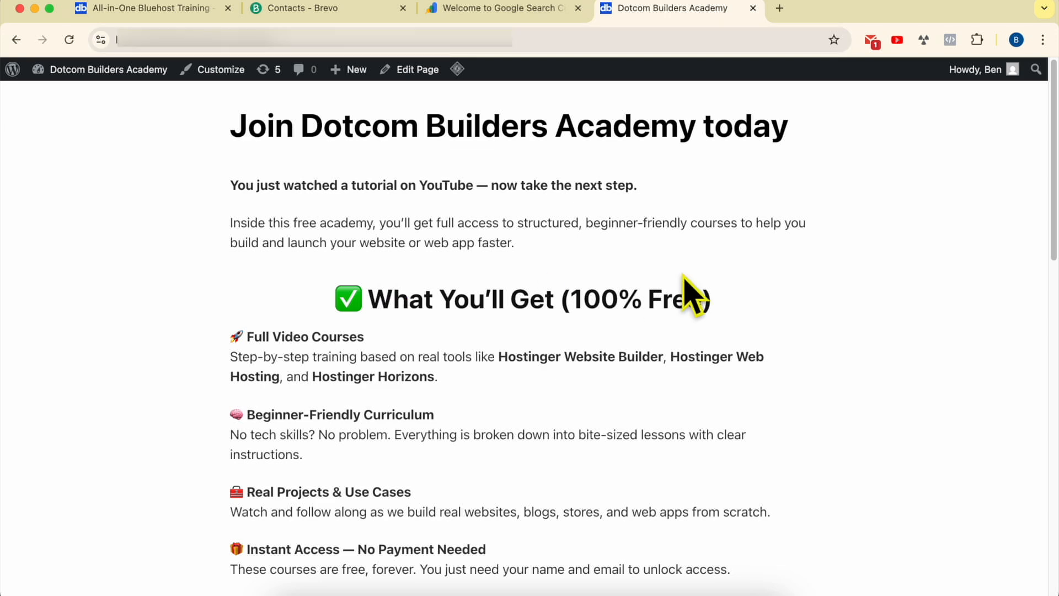
{"action": "scroll", "coordinate": [682, 287], "scroll_direction": "down", "scroll_amount": 8}
{"action": "scroll", "coordinate": [682, 273], "scroll_direction": "down", "scroll_amount": 7}
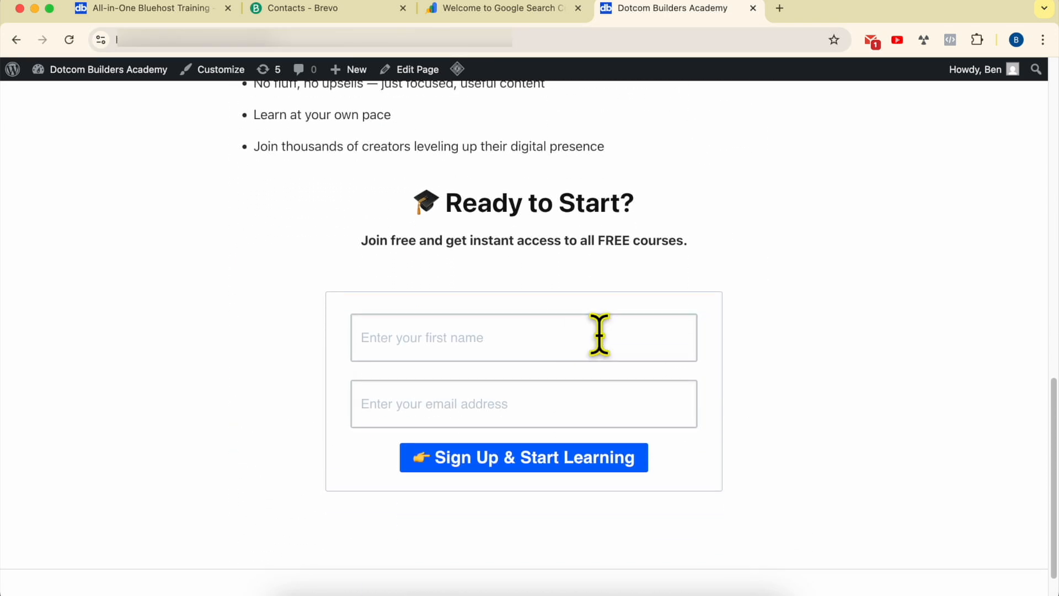
{"action": "left_click", "coordinate": [178, 9]}
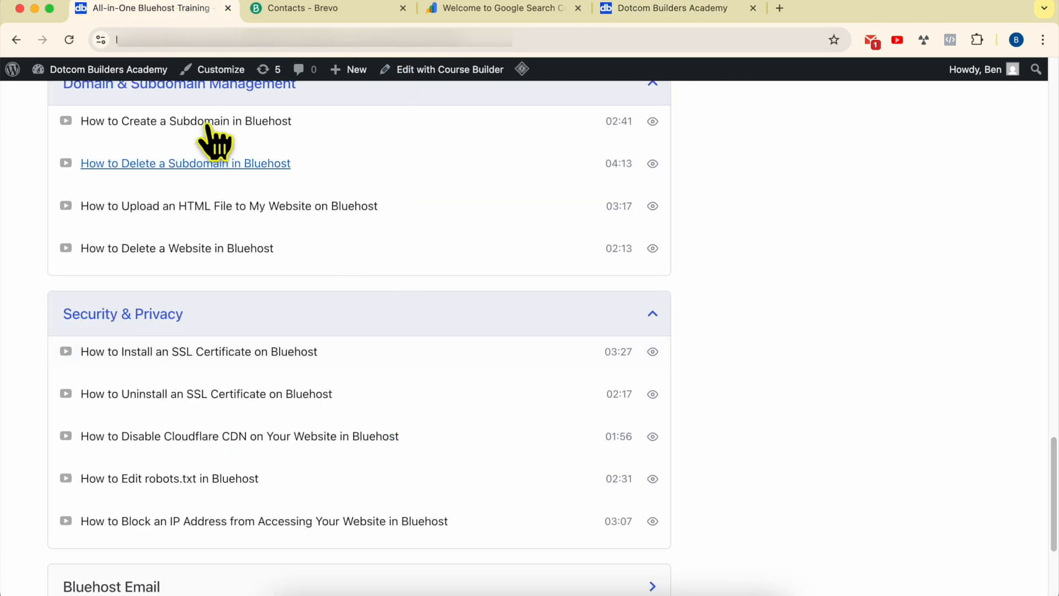
{"action": "left_click", "coordinate": [16, 40]}
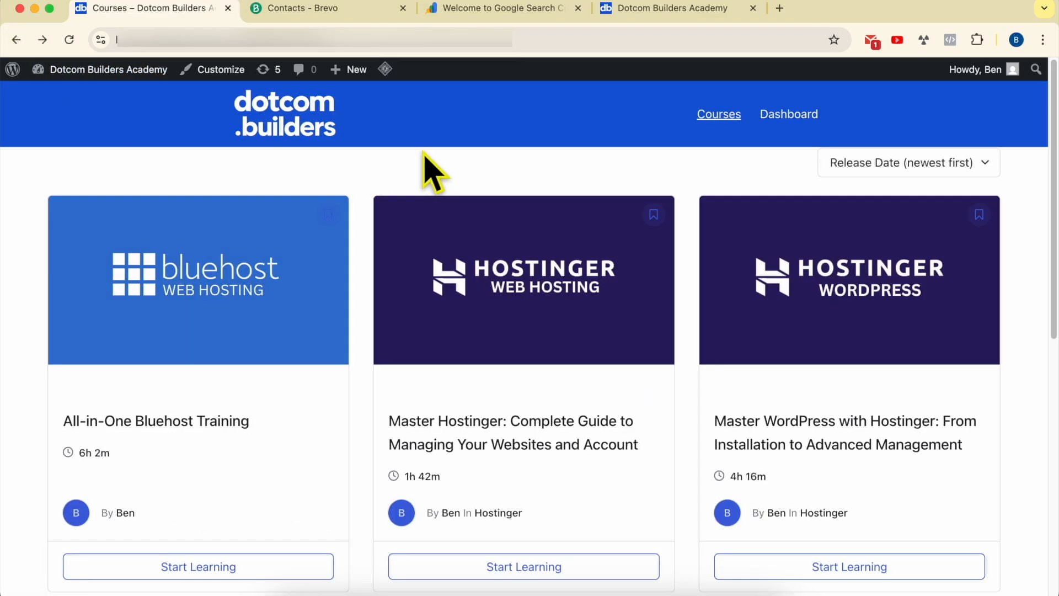
{"action": "left_click", "coordinate": [629, 11]}
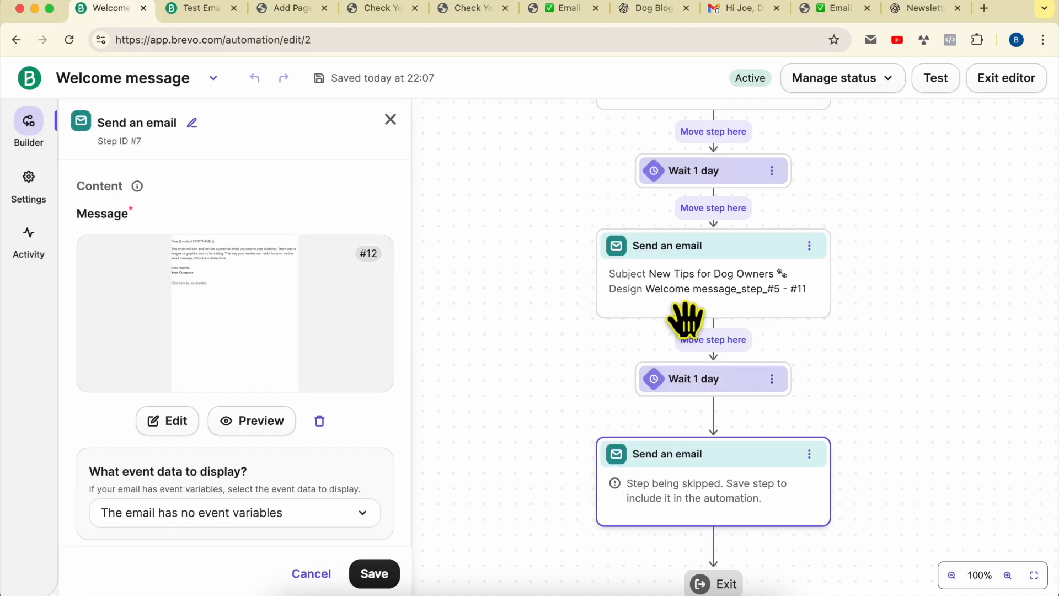
{"action": "scroll", "coordinate": [751, 240], "scroll_direction": "up", "scroll_amount": 1}
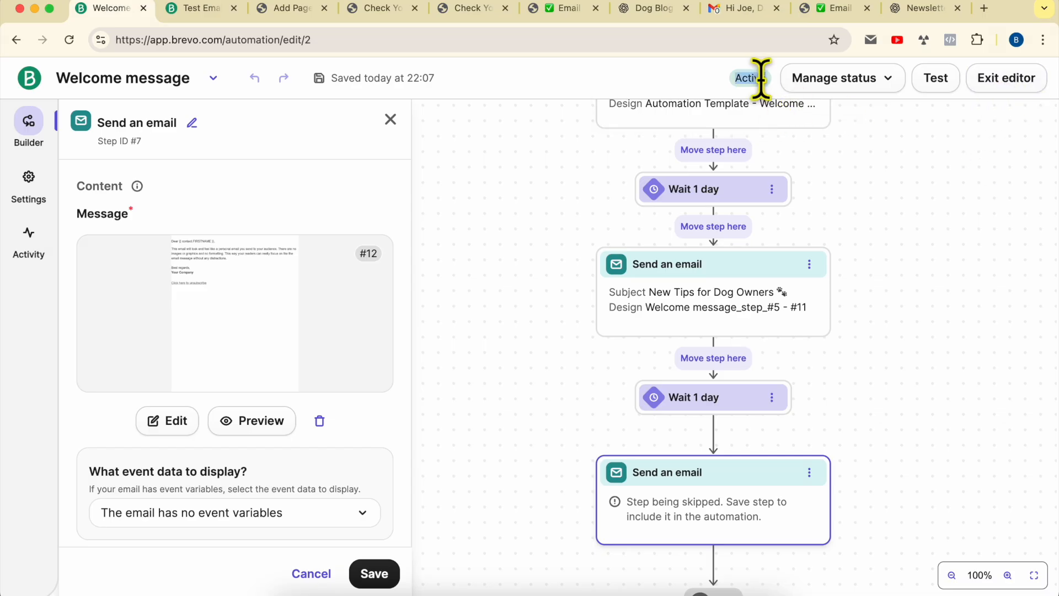
{"action": "left_click", "coordinate": [1005, 88]}
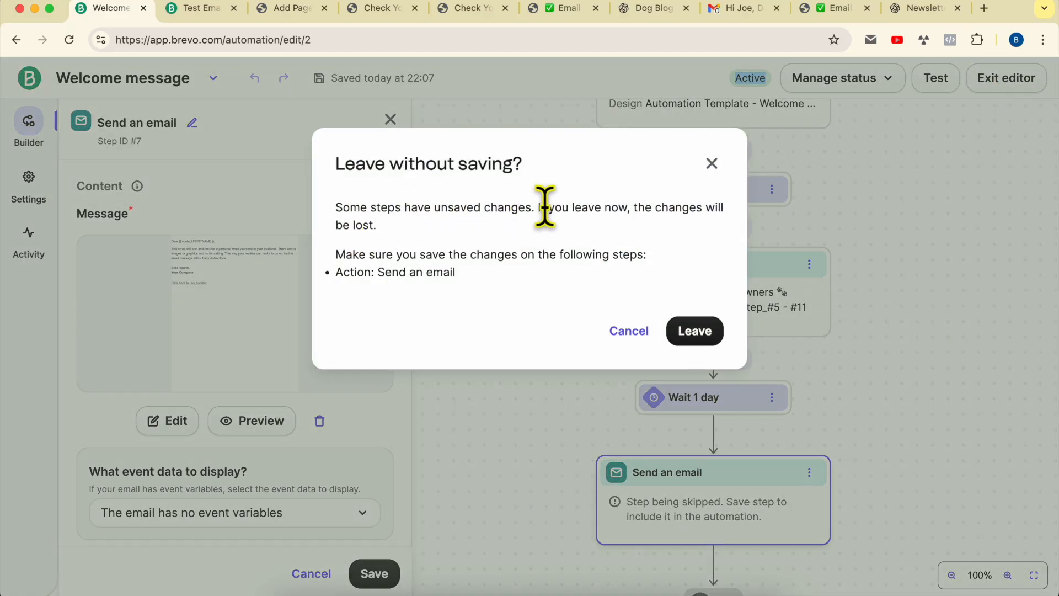
{"action": "left_click", "coordinate": [712, 164]}
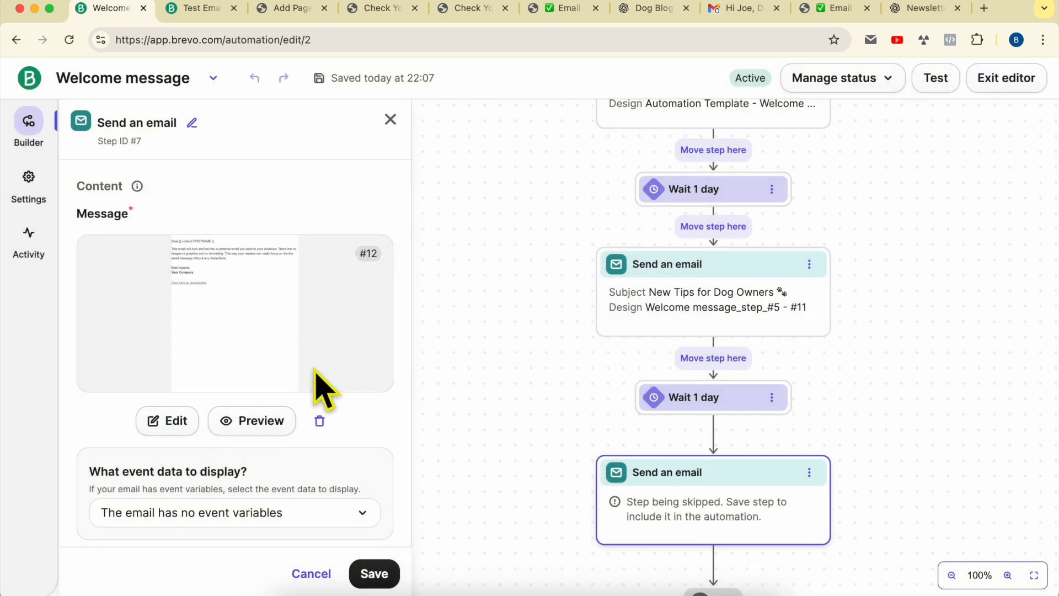
Set the new email step's subject line to "this is my subject line"
{"action": "scroll", "coordinate": [312, 371], "scroll_direction": "down", "scroll_amount": 3}
{"action": "scroll", "coordinate": [312, 386], "scroll_direction": "down", "scroll_amount": 4}
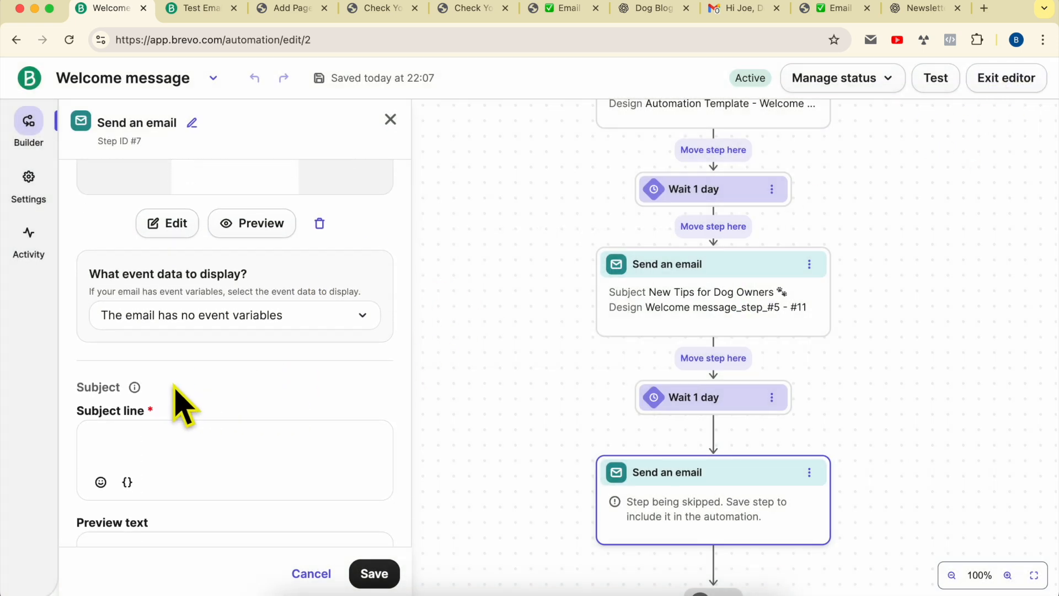
{"action": "scroll", "coordinate": [221, 402], "scroll_direction": "down", "scroll_amount": 1}
{"action": "left_click", "coordinate": [161, 404]}
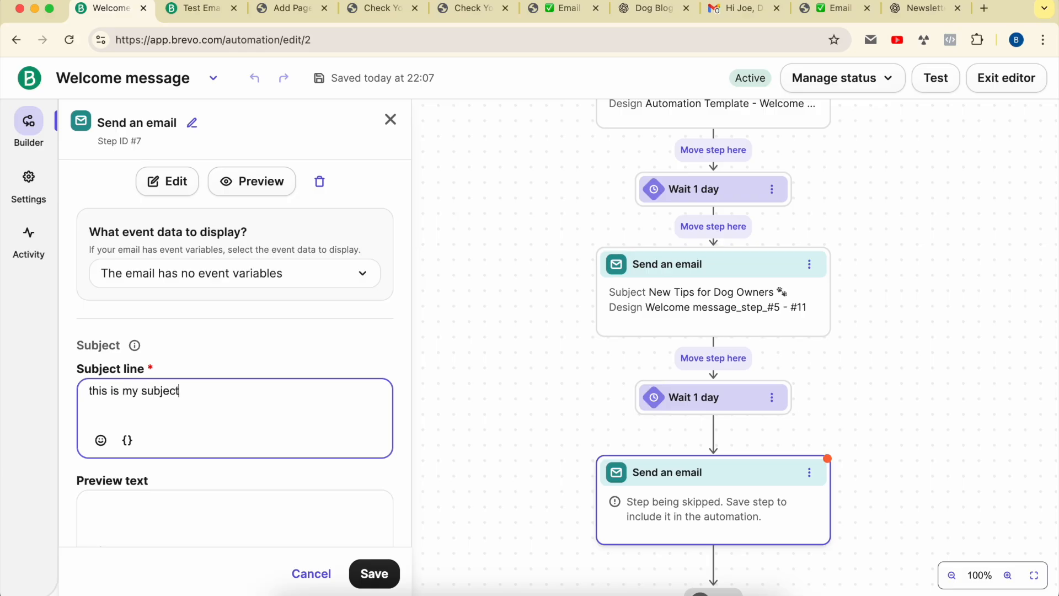
{"action": "left_click", "coordinate": [120, 368]}
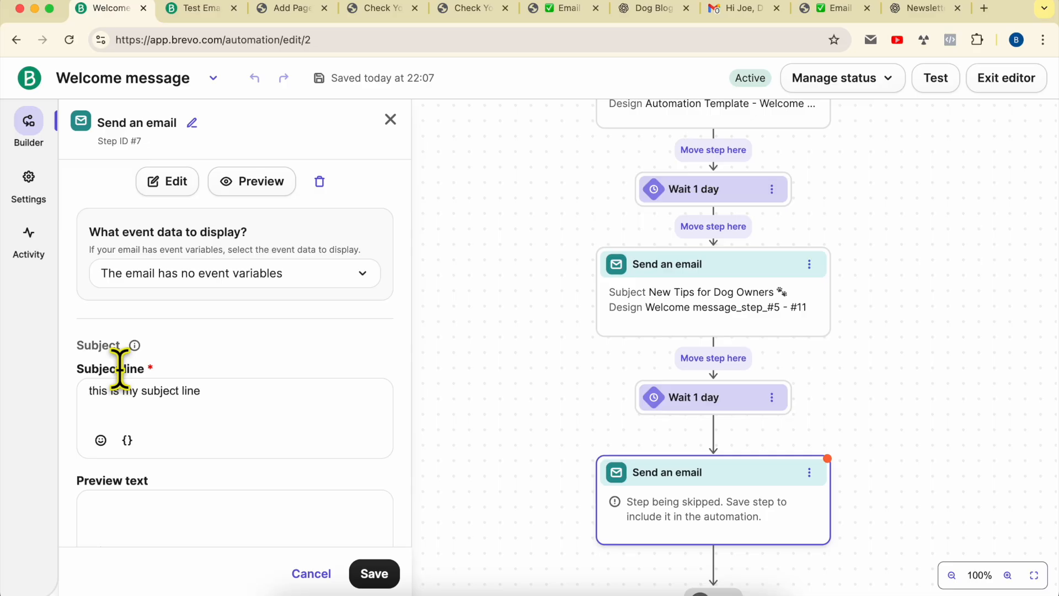
{"action": "left_click", "coordinate": [109, 485]}
Set the new email step's sender to the existing address on the dotcom.builders domain
{"action": "scroll", "coordinate": [190, 499], "scroll_direction": "down", "scroll_amount": 5}
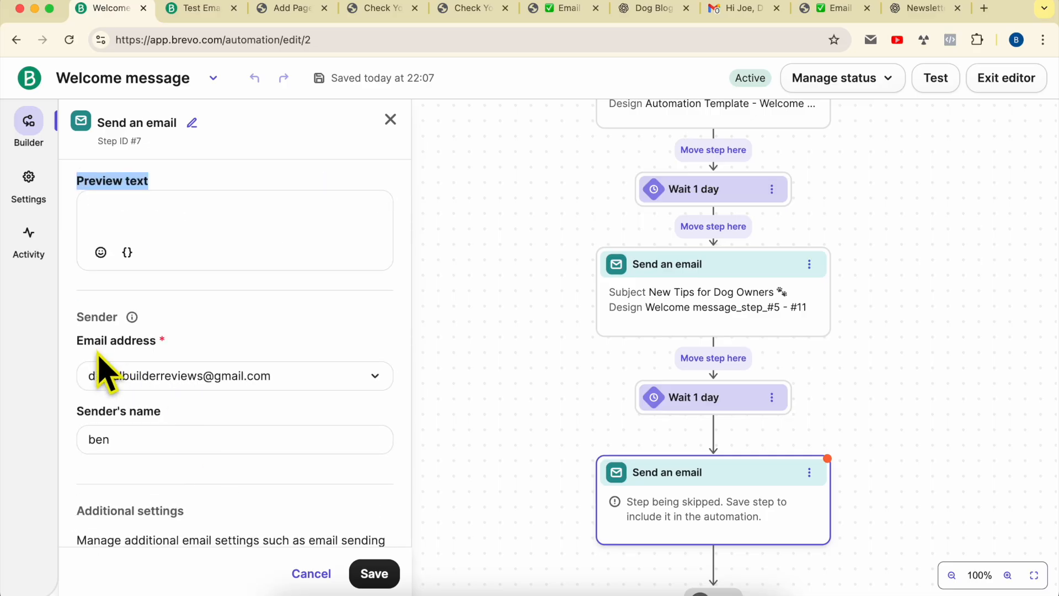
{"action": "left_click", "coordinate": [226, 386]}
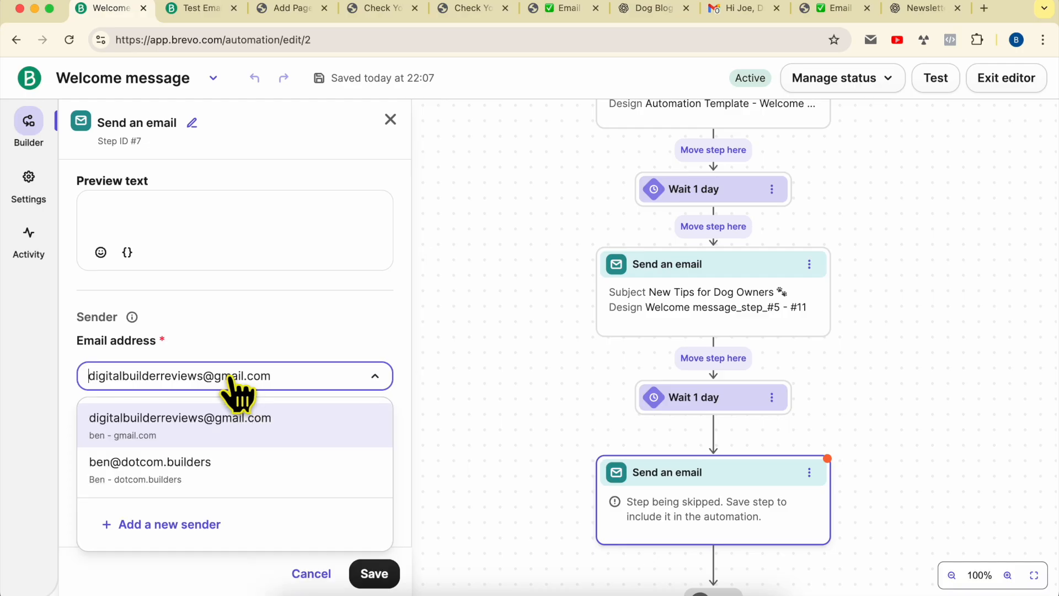
{"action": "left_click", "coordinate": [167, 473]}
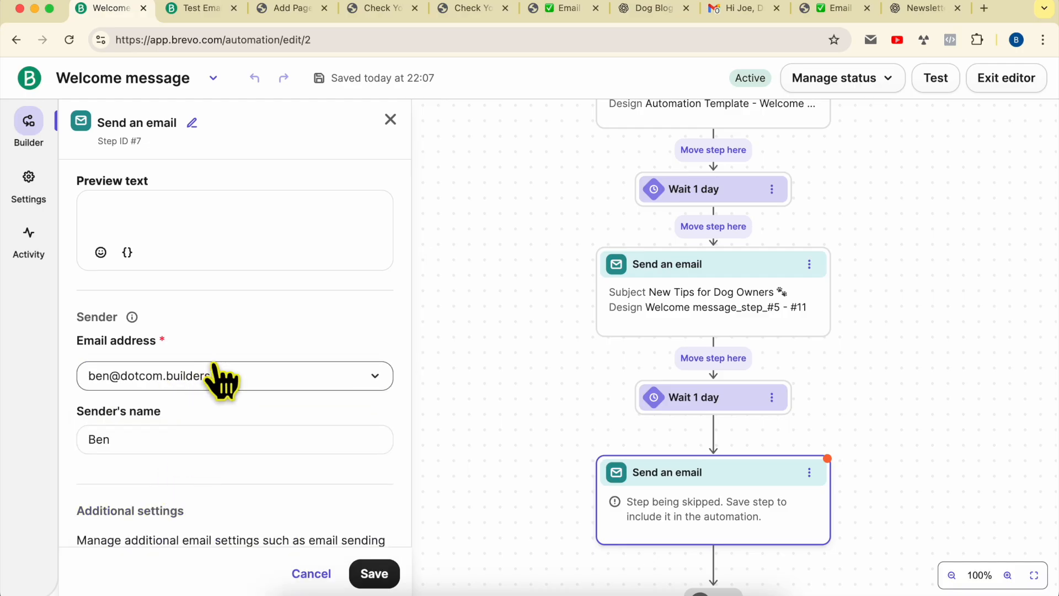
Save the new email step and exit the Welcome message automation editor
{"action": "scroll", "coordinate": [280, 408], "scroll_direction": "down", "scroll_amount": 1}
{"action": "scroll", "coordinate": [280, 408], "scroll_direction": "down", "scroll_amount": 1}
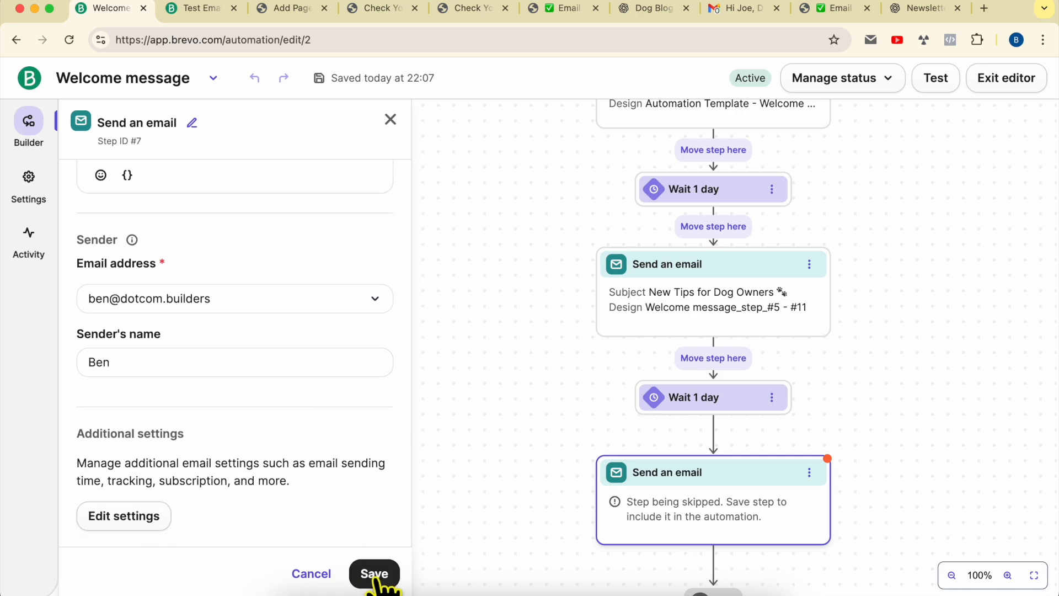
{"action": "left_click", "coordinate": [374, 574]}
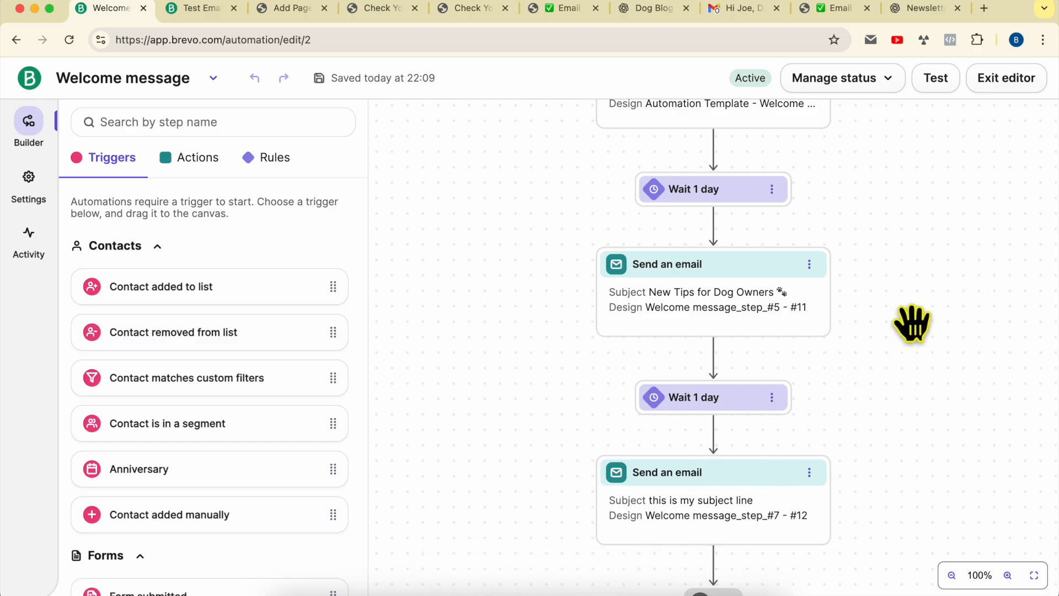
{"action": "left_click", "coordinate": [1018, 85]}
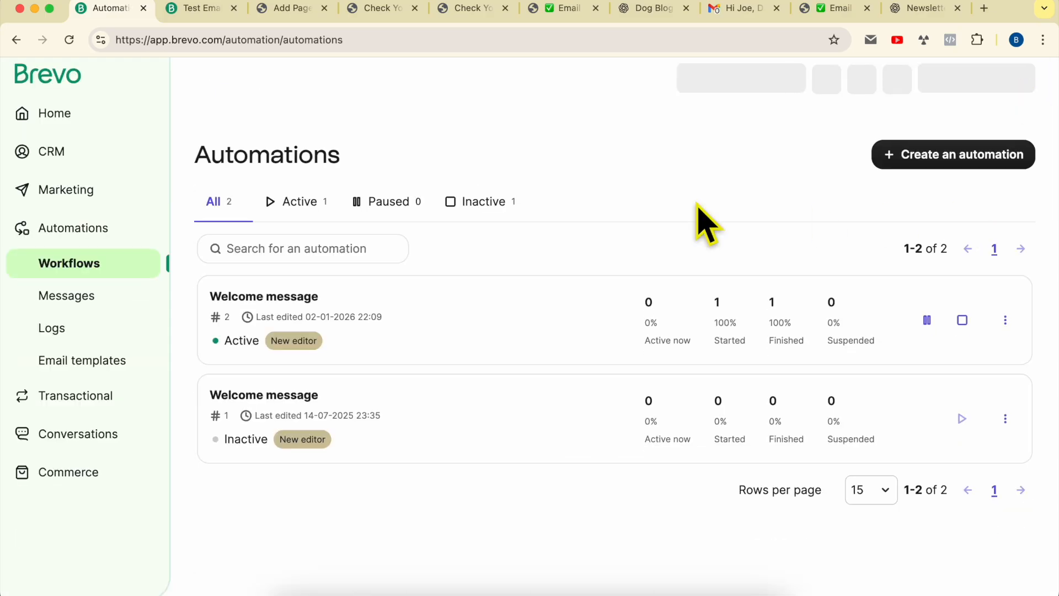